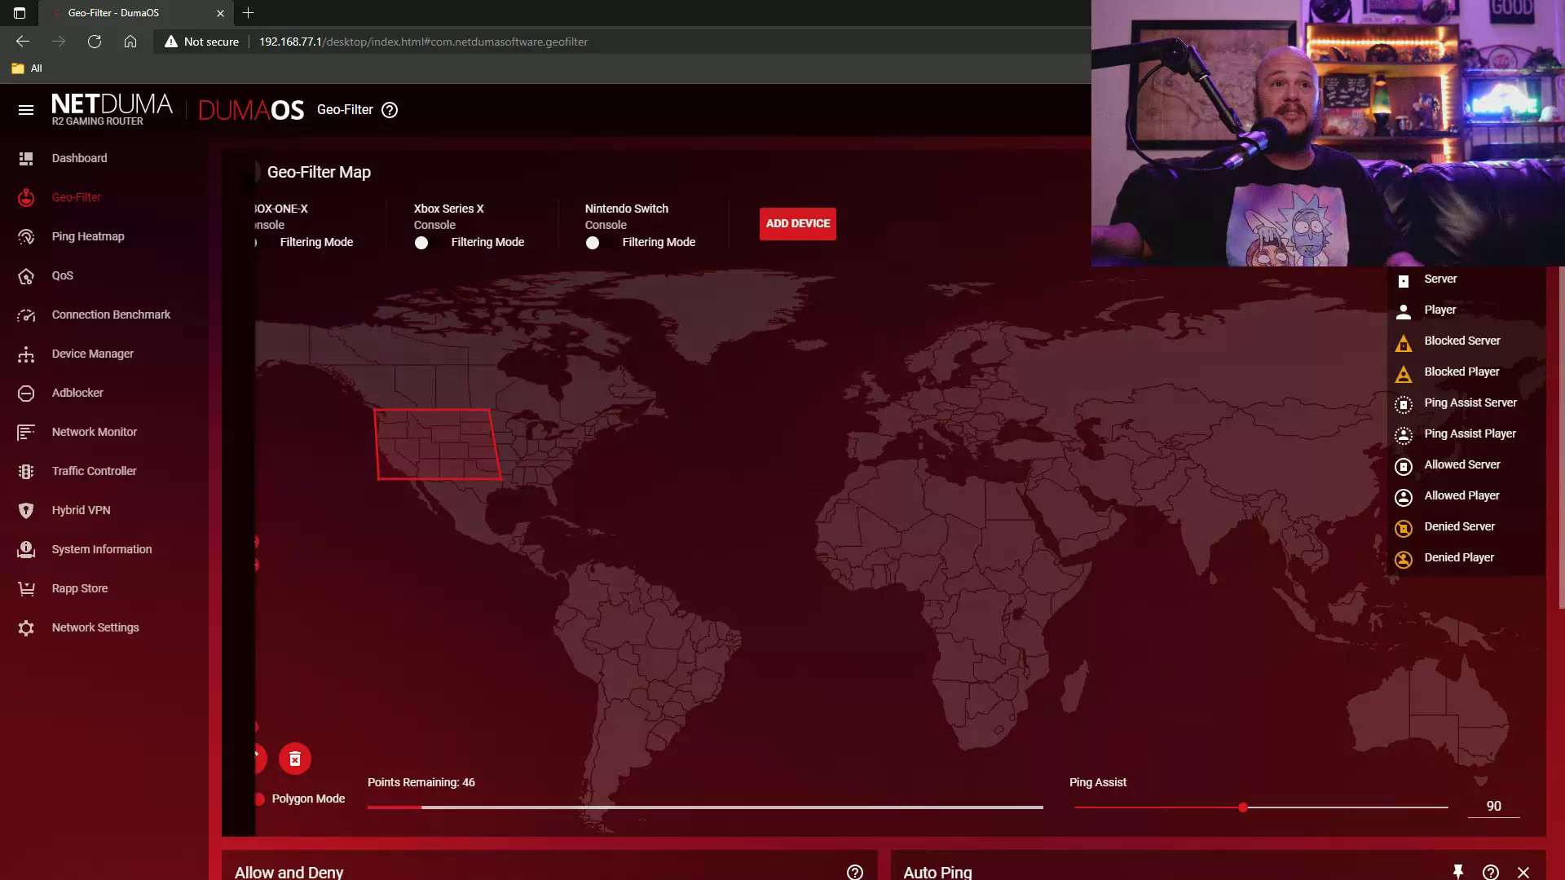
Step: Review the Geo-Filter options panel twice without changing any setting
{"action": "left_click", "coordinate": [244, 173]}
{"action": "left_click", "coordinate": [488, 177]}
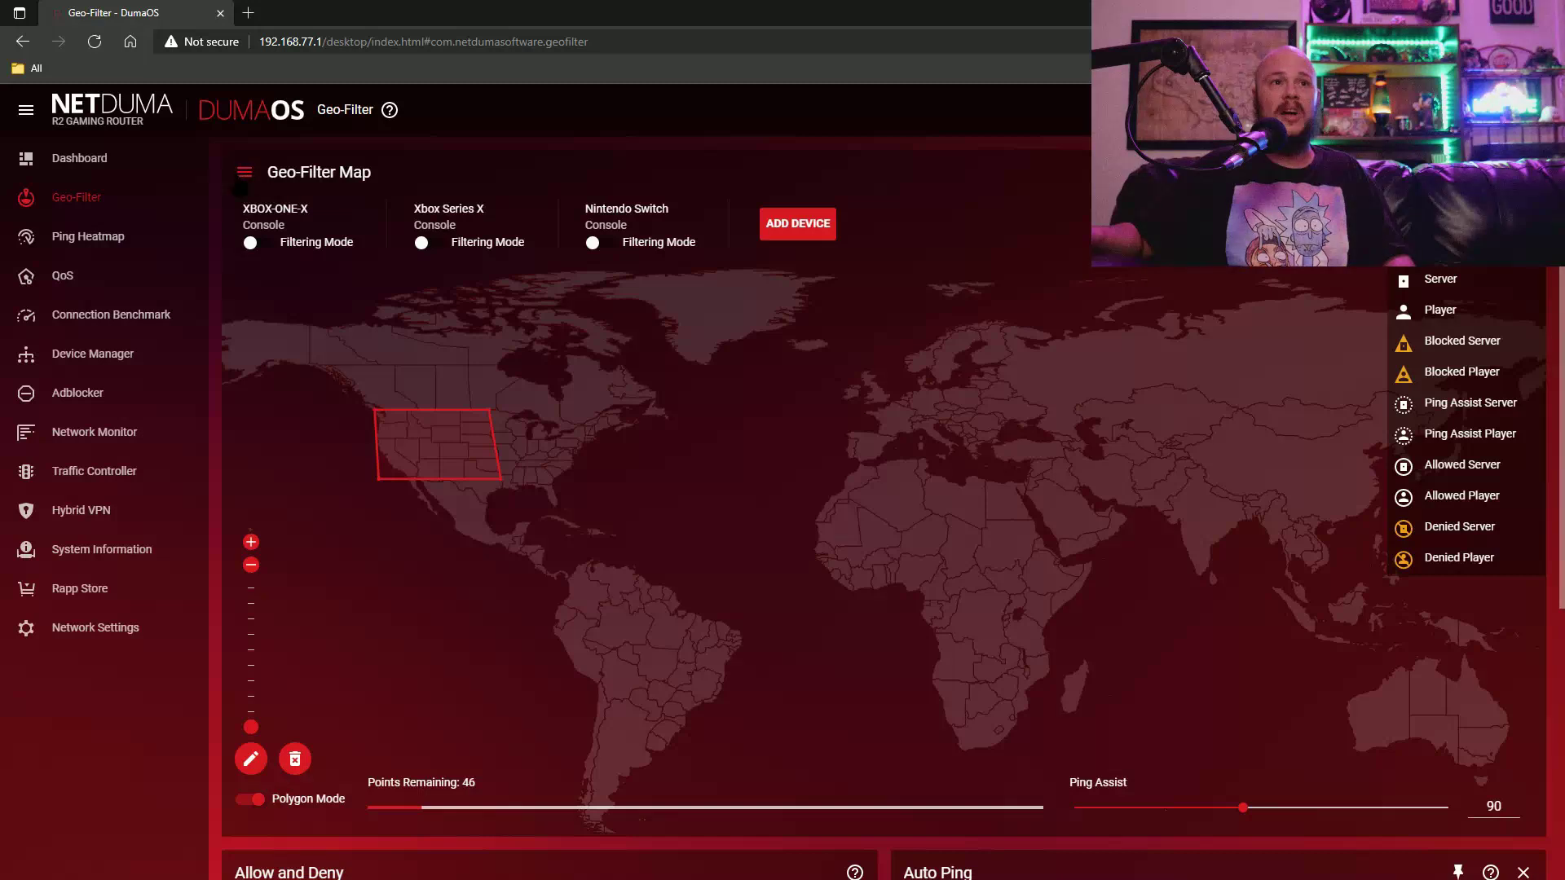
{"action": "left_click", "coordinate": [244, 173]}
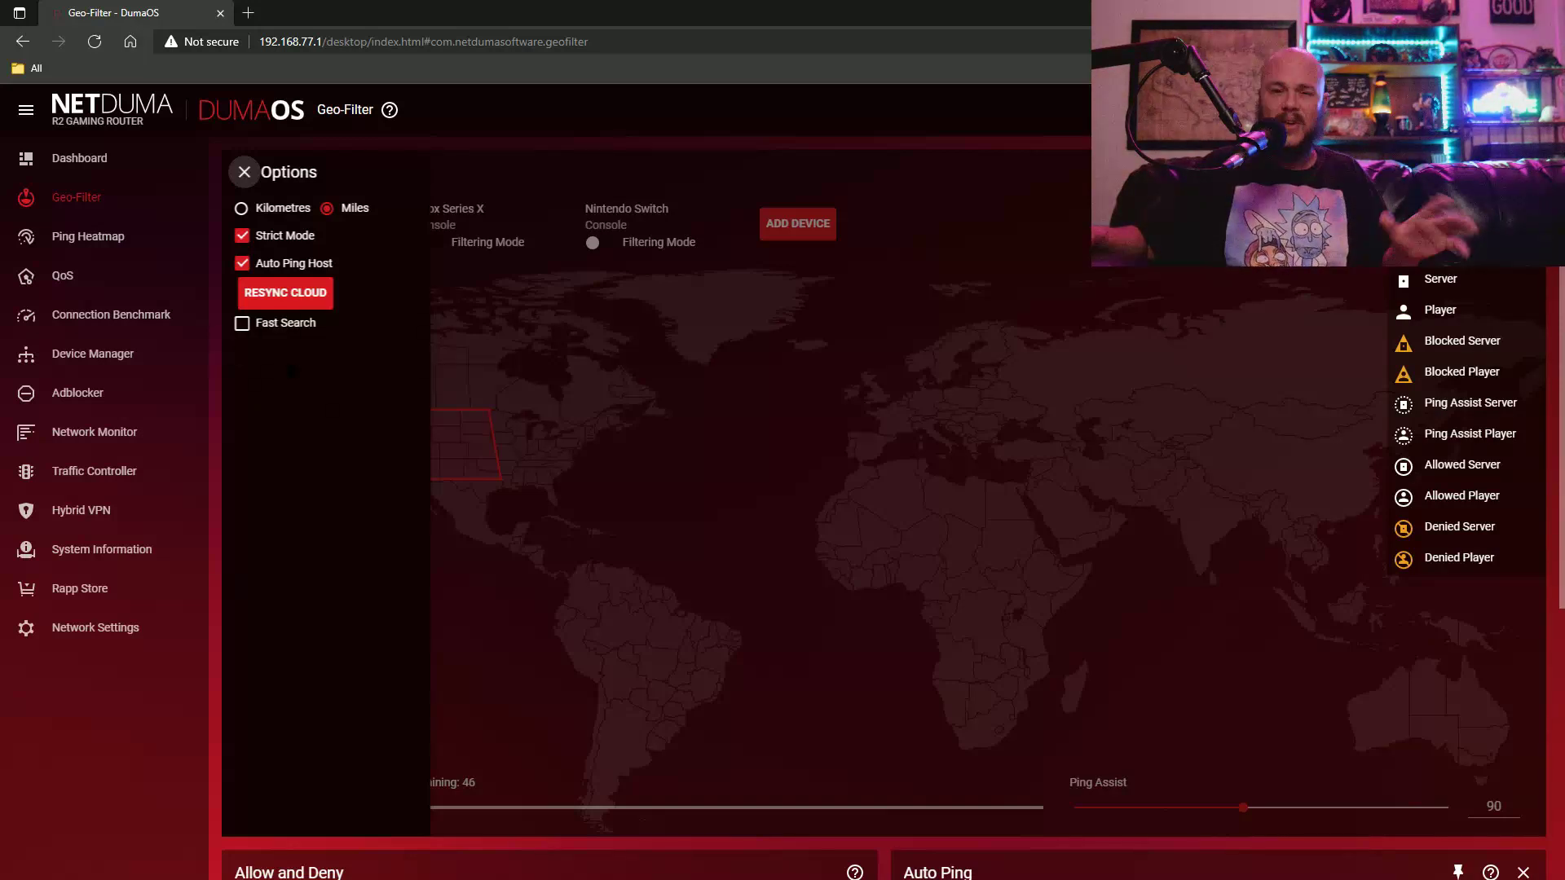
{"action": "left_click", "coordinate": [529, 410]}
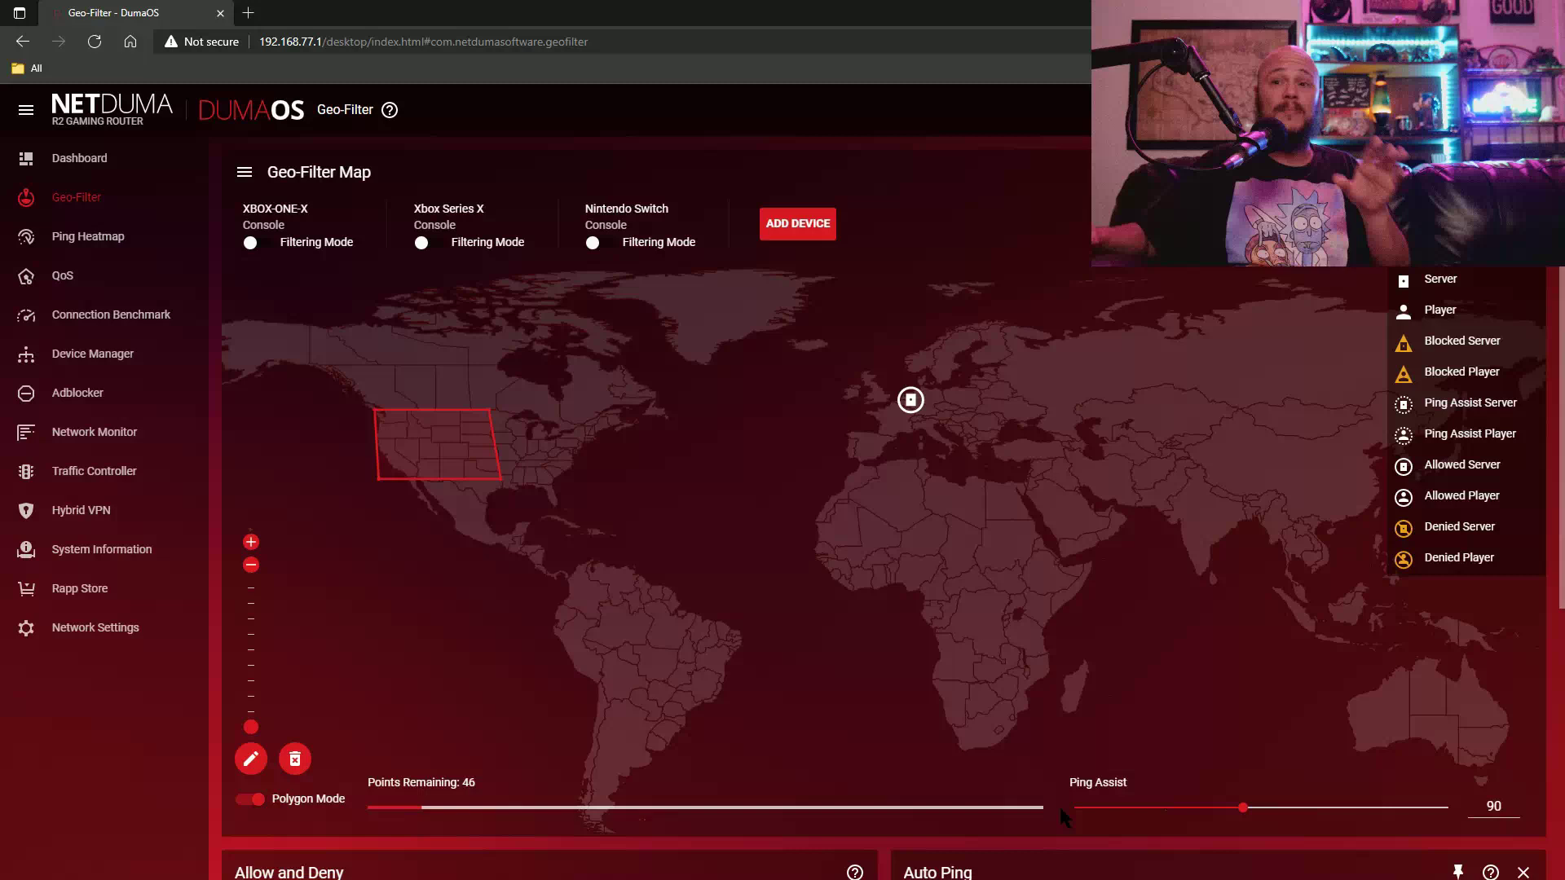
Step: Switch Polygon Mode off to a 111 mi distance filter, toggling units to kilometres and back to miles
{"action": "left_click", "coordinate": [252, 801]}
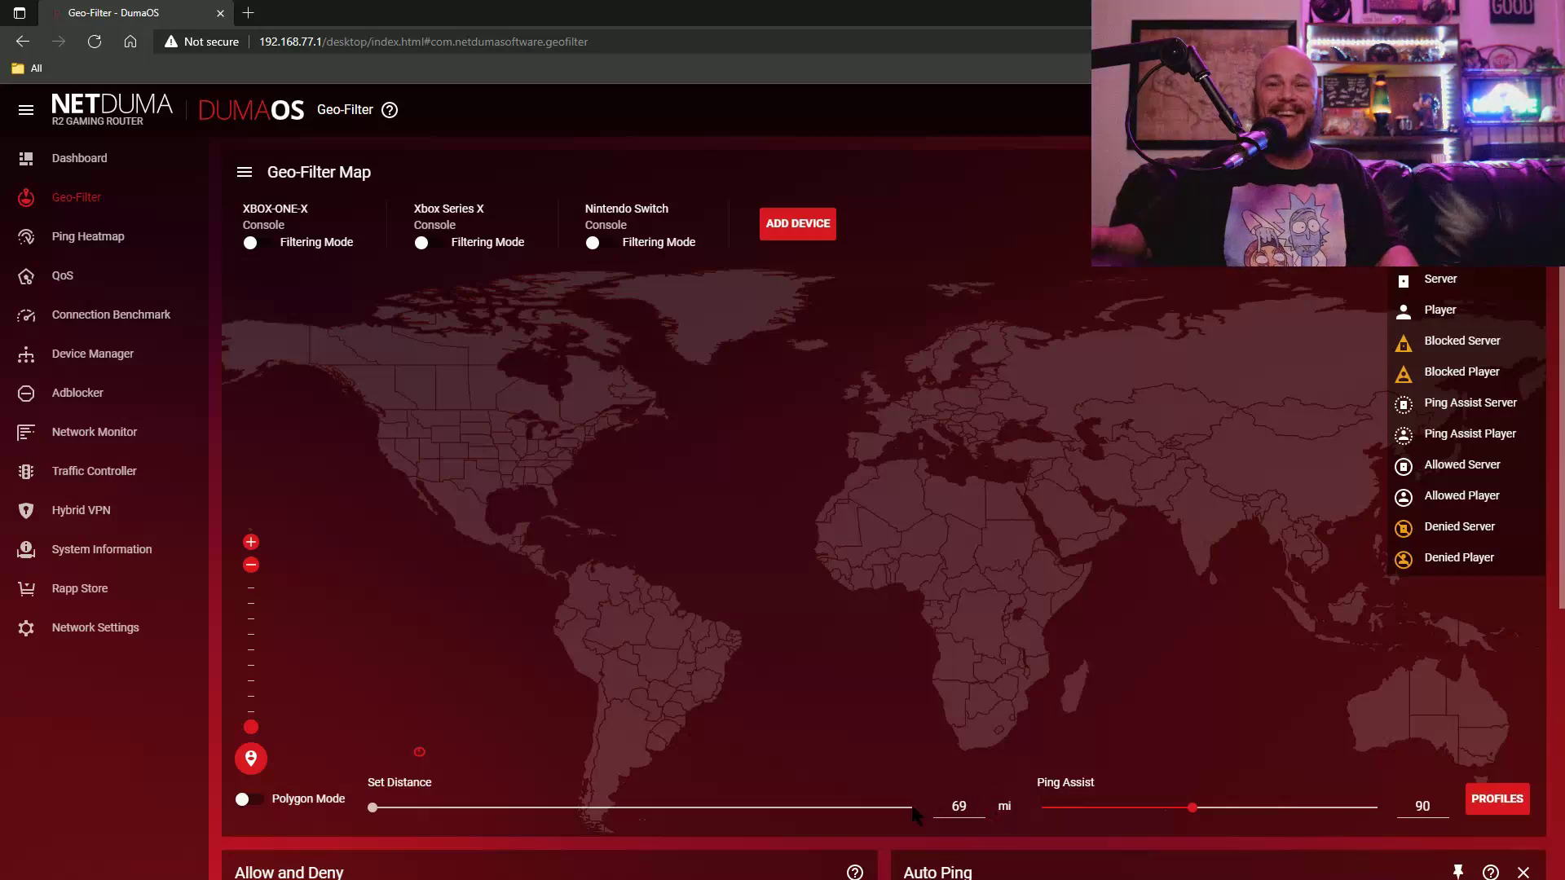
{"action": "left_click", "coordinate": [244, 173]}
{"action": "left_click", "coordinate": [242, 208]}
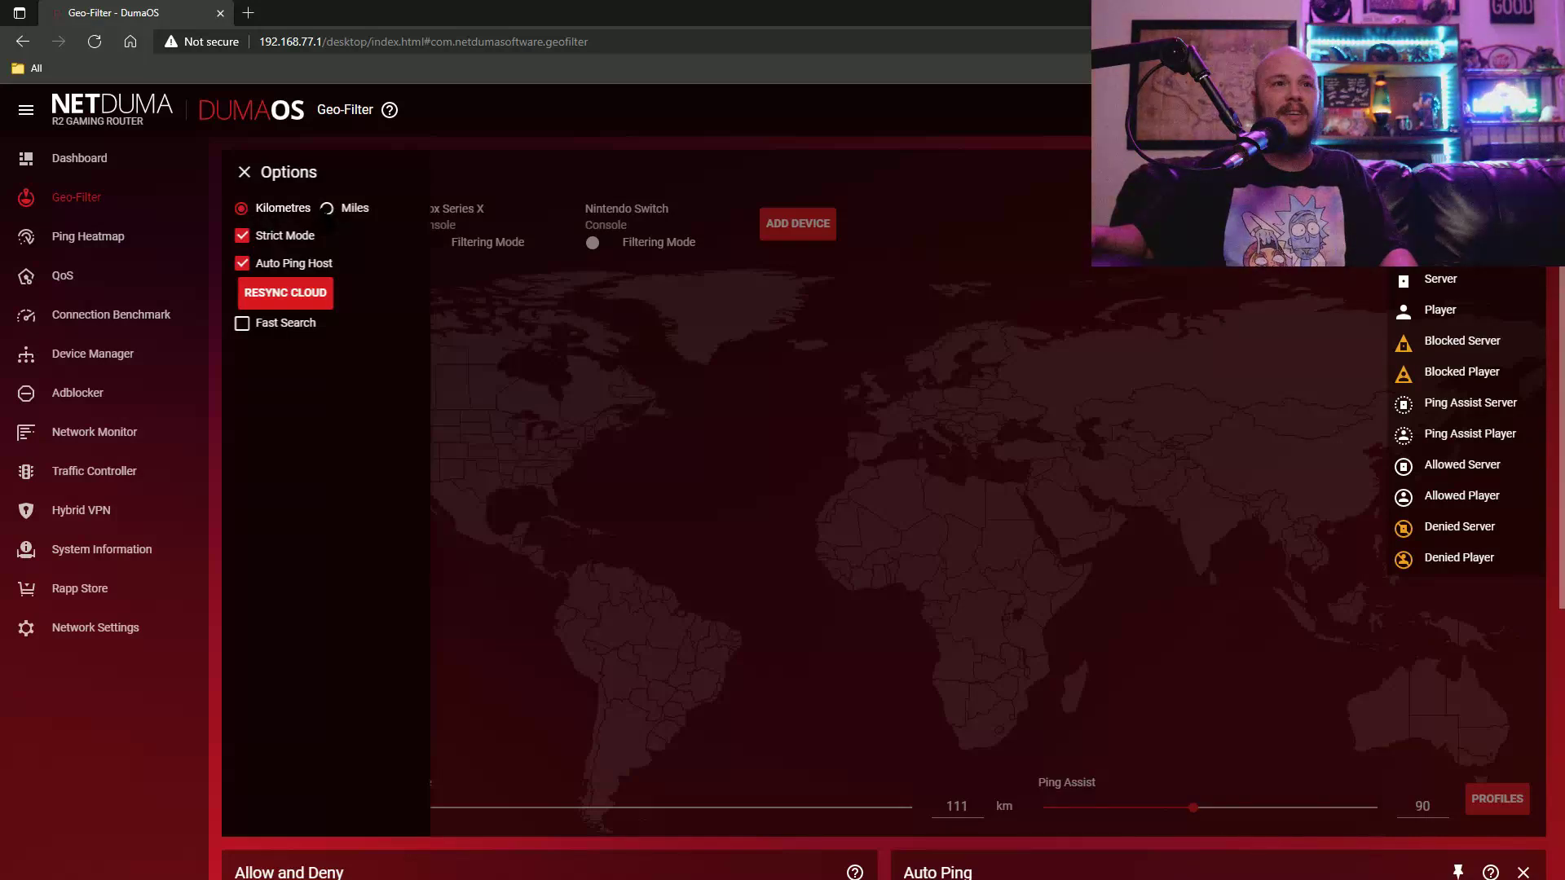
{"action": "left_click", "coordinate": [327, 209]}
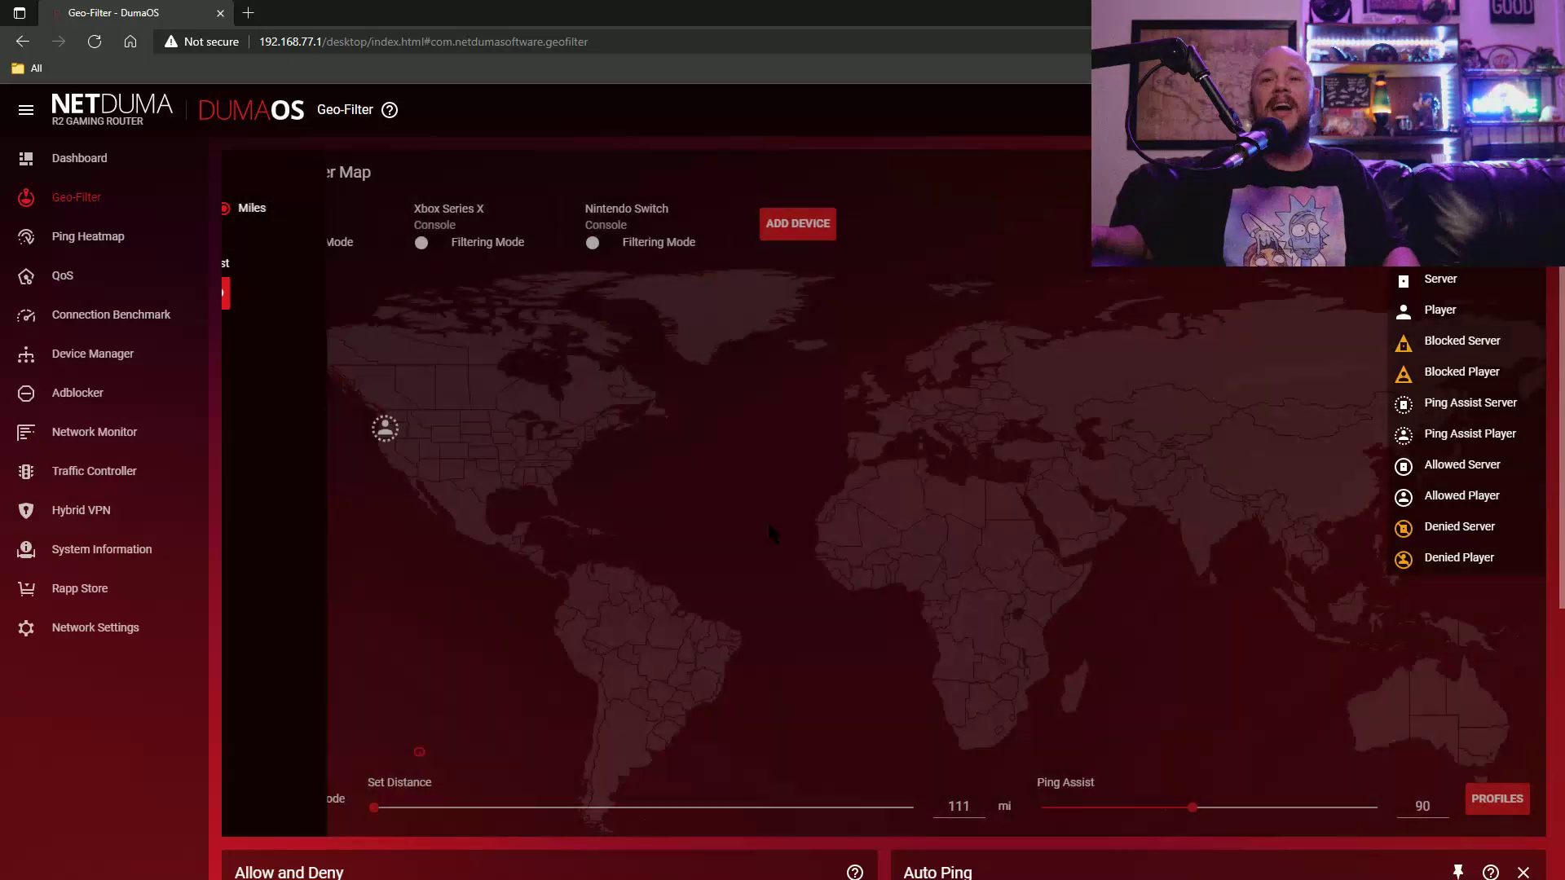
{"action": "left_click", "coordinate": [244, 173]}
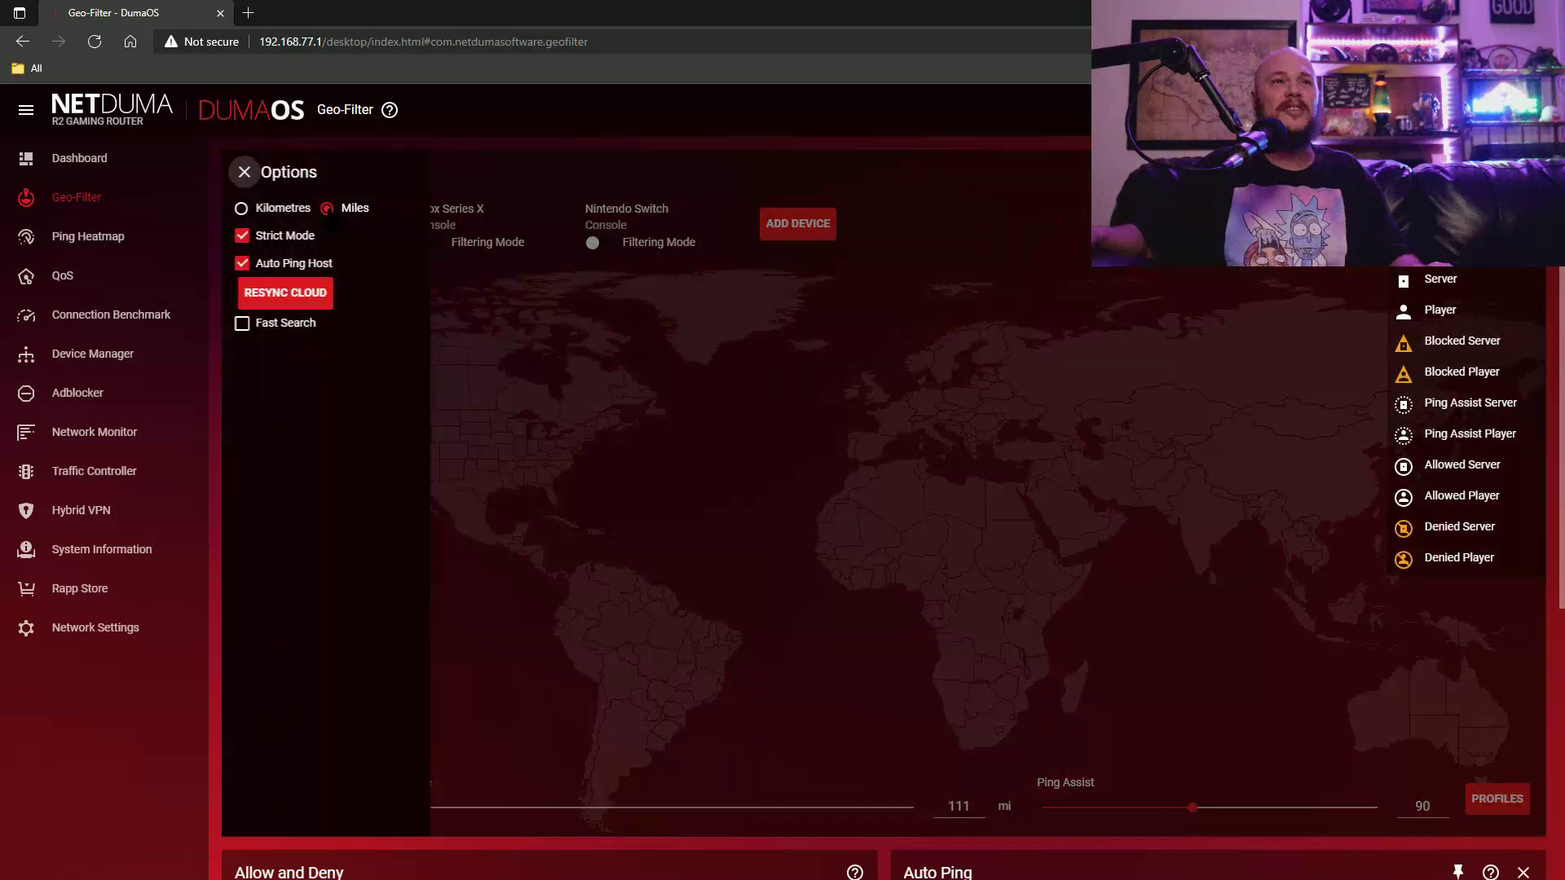
{"action": "left_click", "coordinate": [682, 493]}
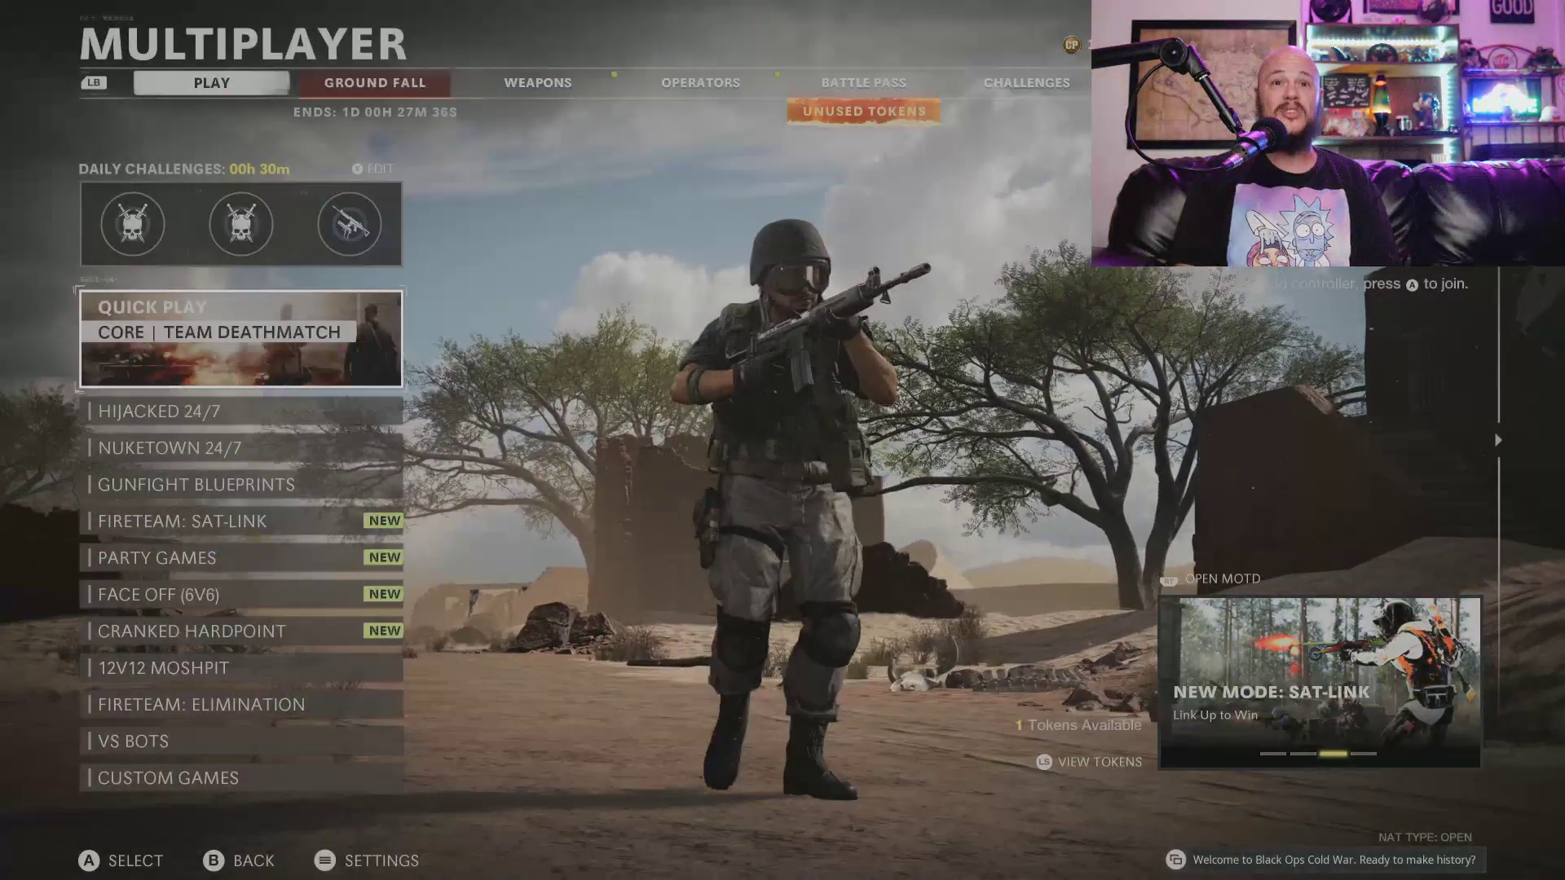
Step: Leave the multiplayer playlists and enter the game's Settings menu
{"action": "key", "text": "Down"}
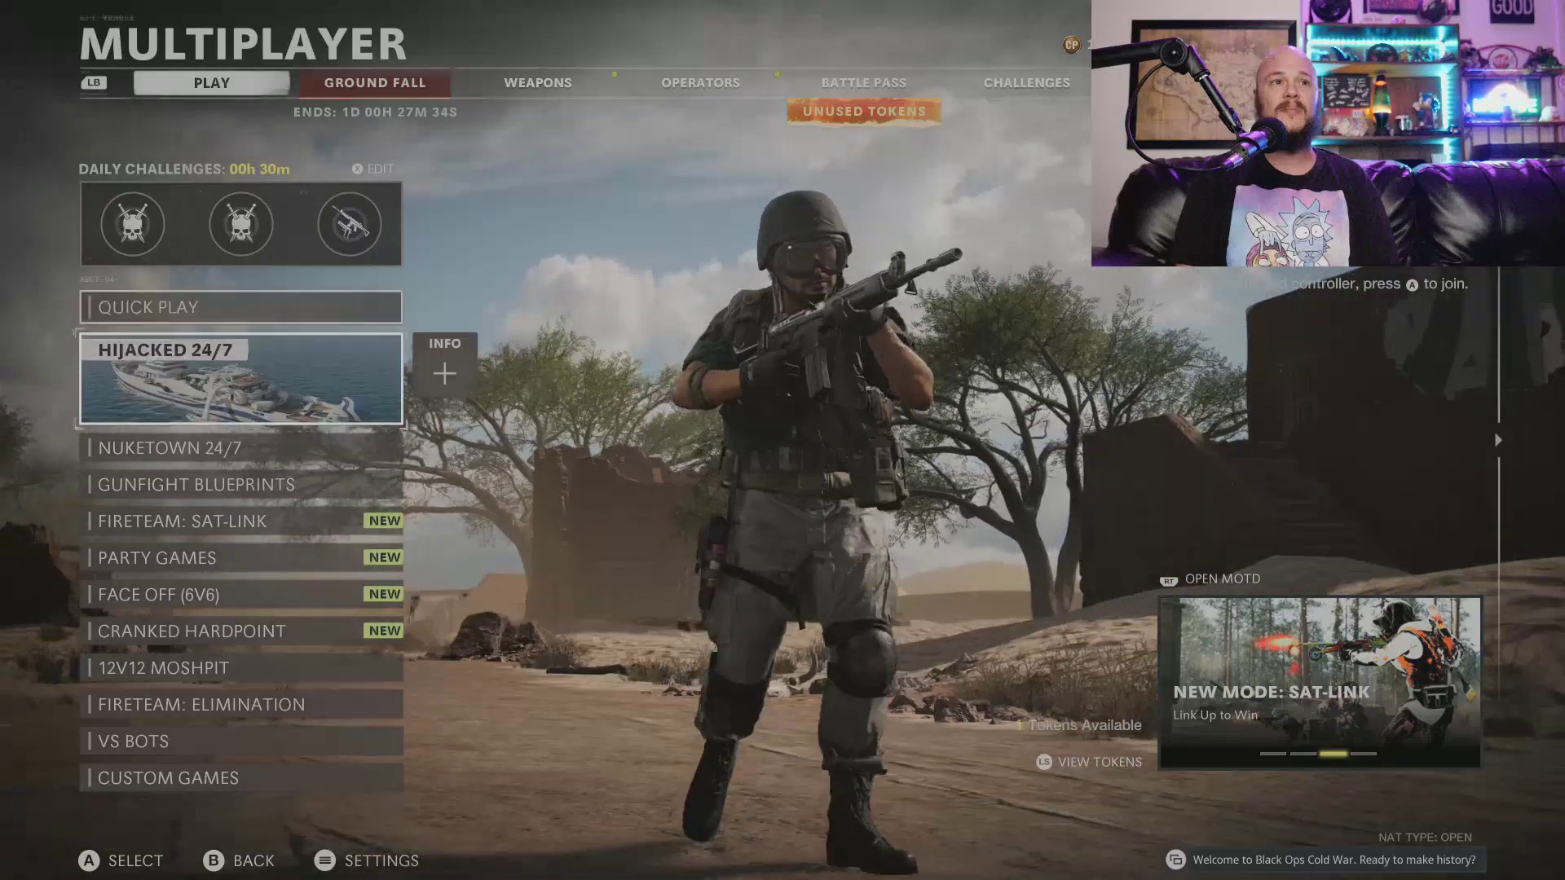
{"action": "key", "text": "Up"}
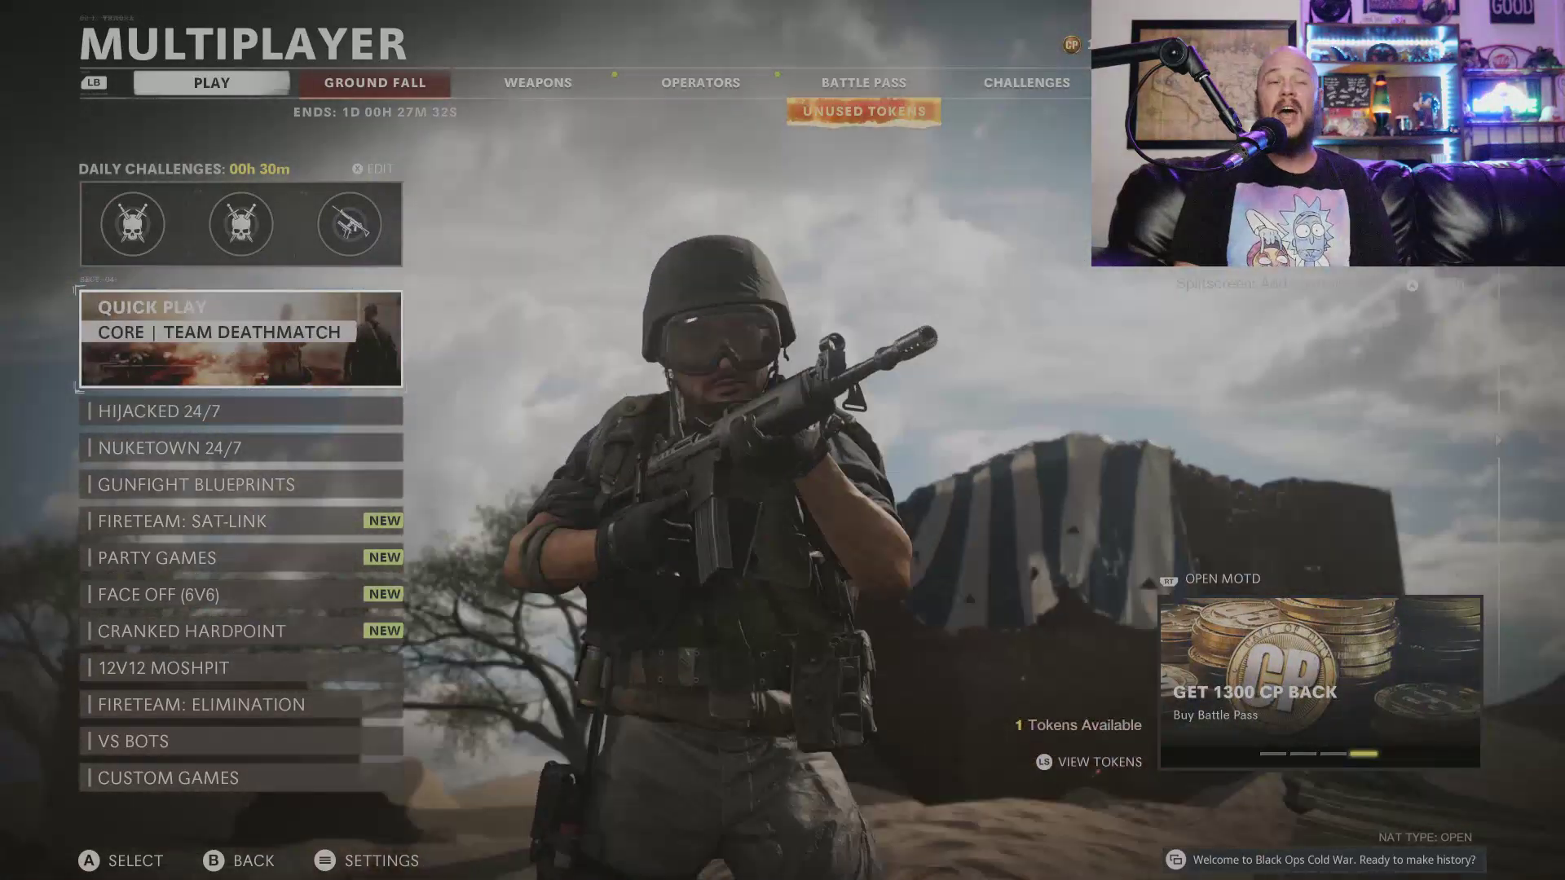
{"action": "key", "text": "Down"}
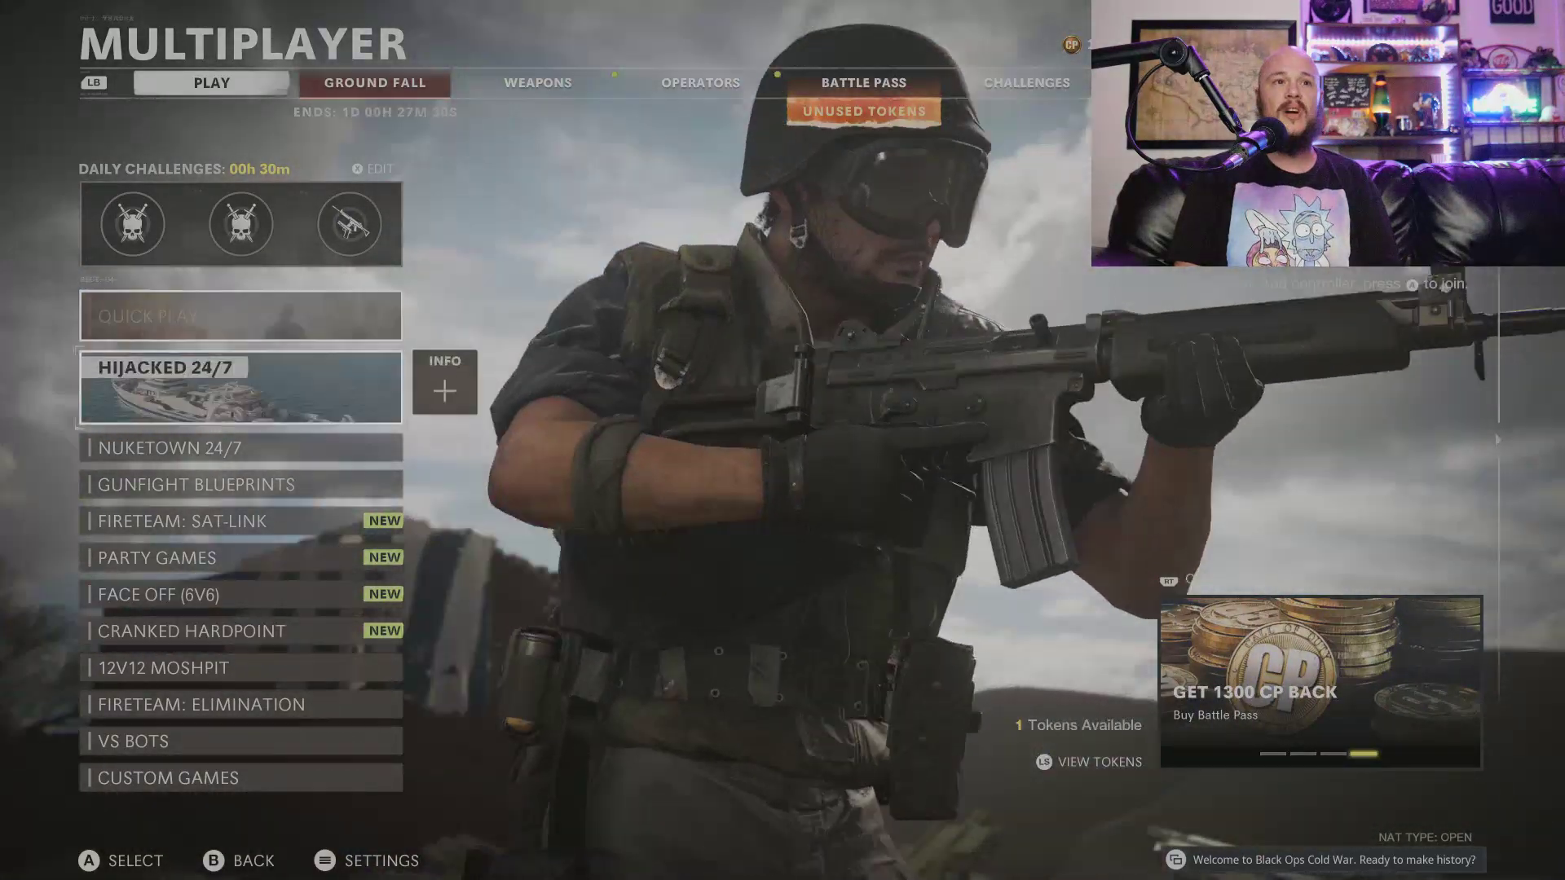
{"action": "key", "text": "Up"}
{"action": "key", "text": "Escape"}
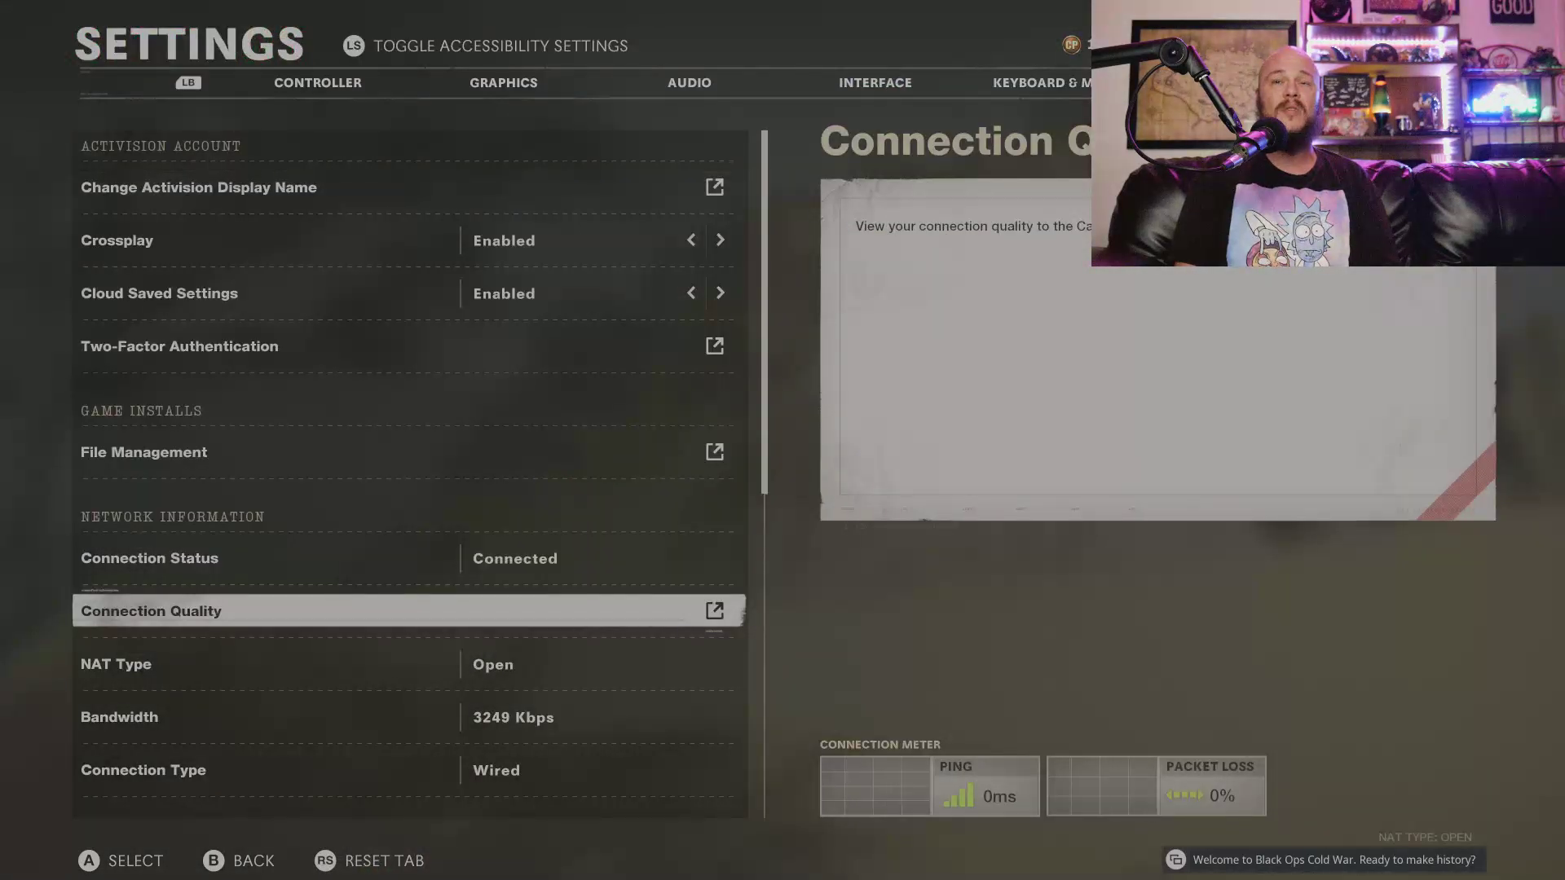
Step: Browse the Network Information entries: Connection Status, Bandwidth and NAT Type
{"action": "key", "text": "Up"}
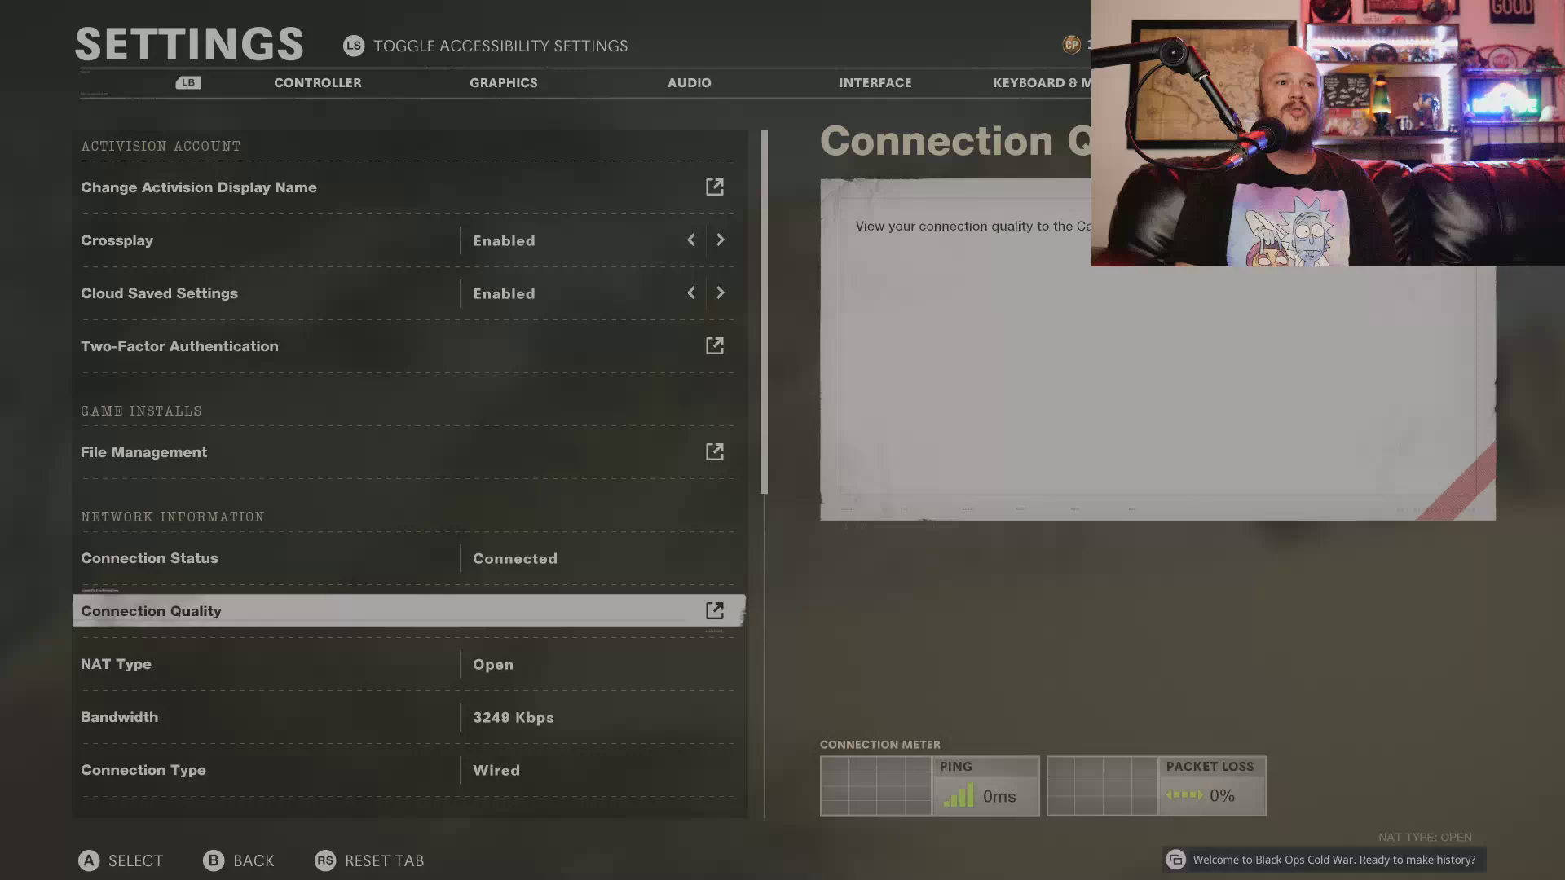
{"action": "key", "text": "Up"}
{"action": "key", "text": "Down"}
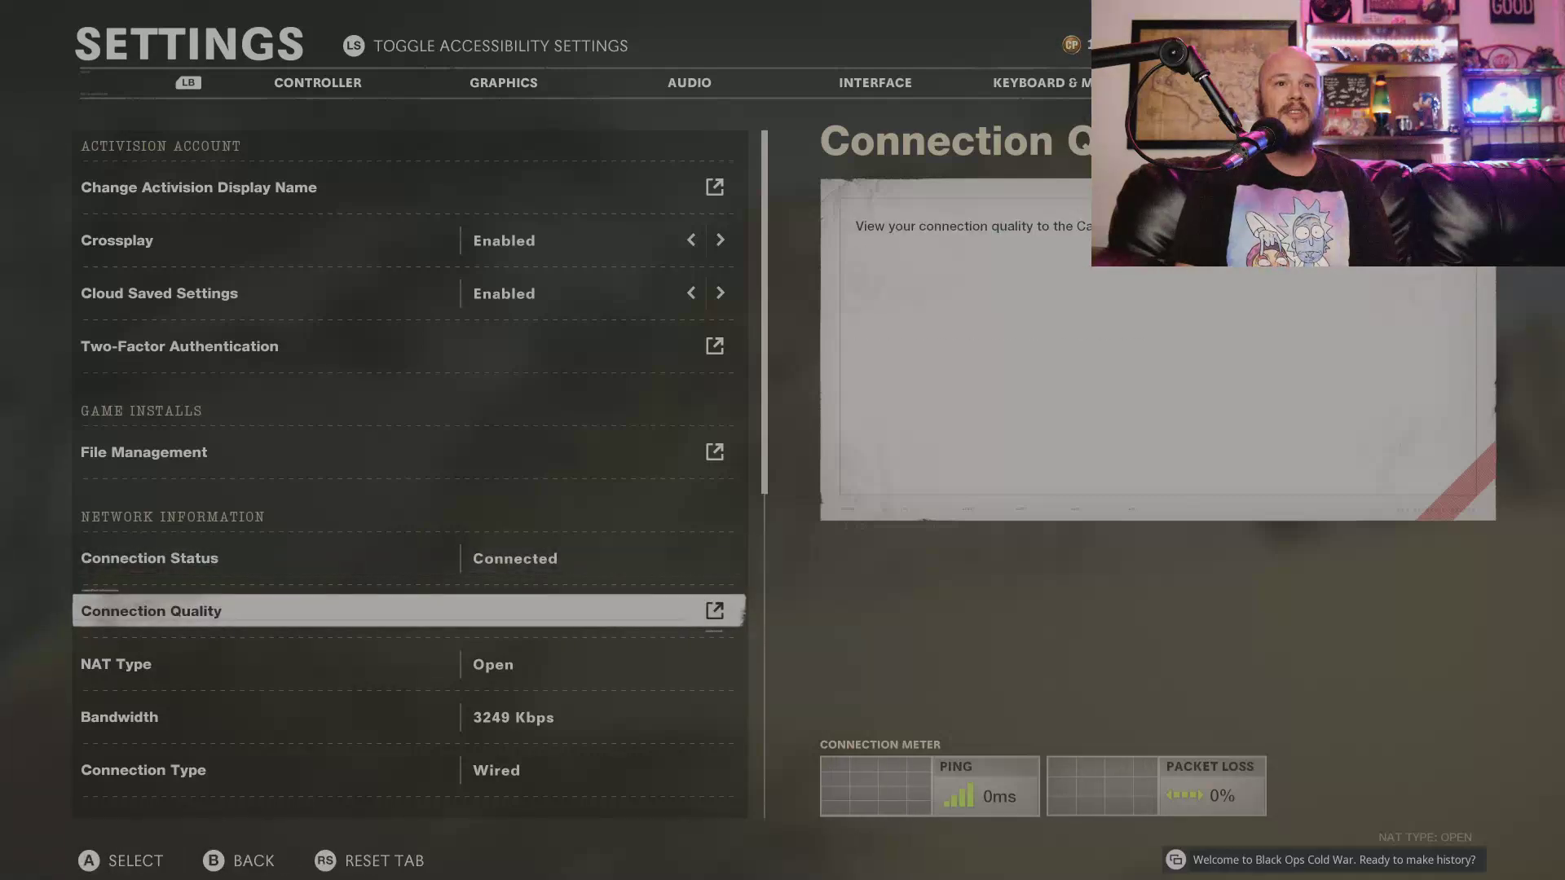
{"action": "key", "text": "Down"}
{"action": "key", "text": "Down"}
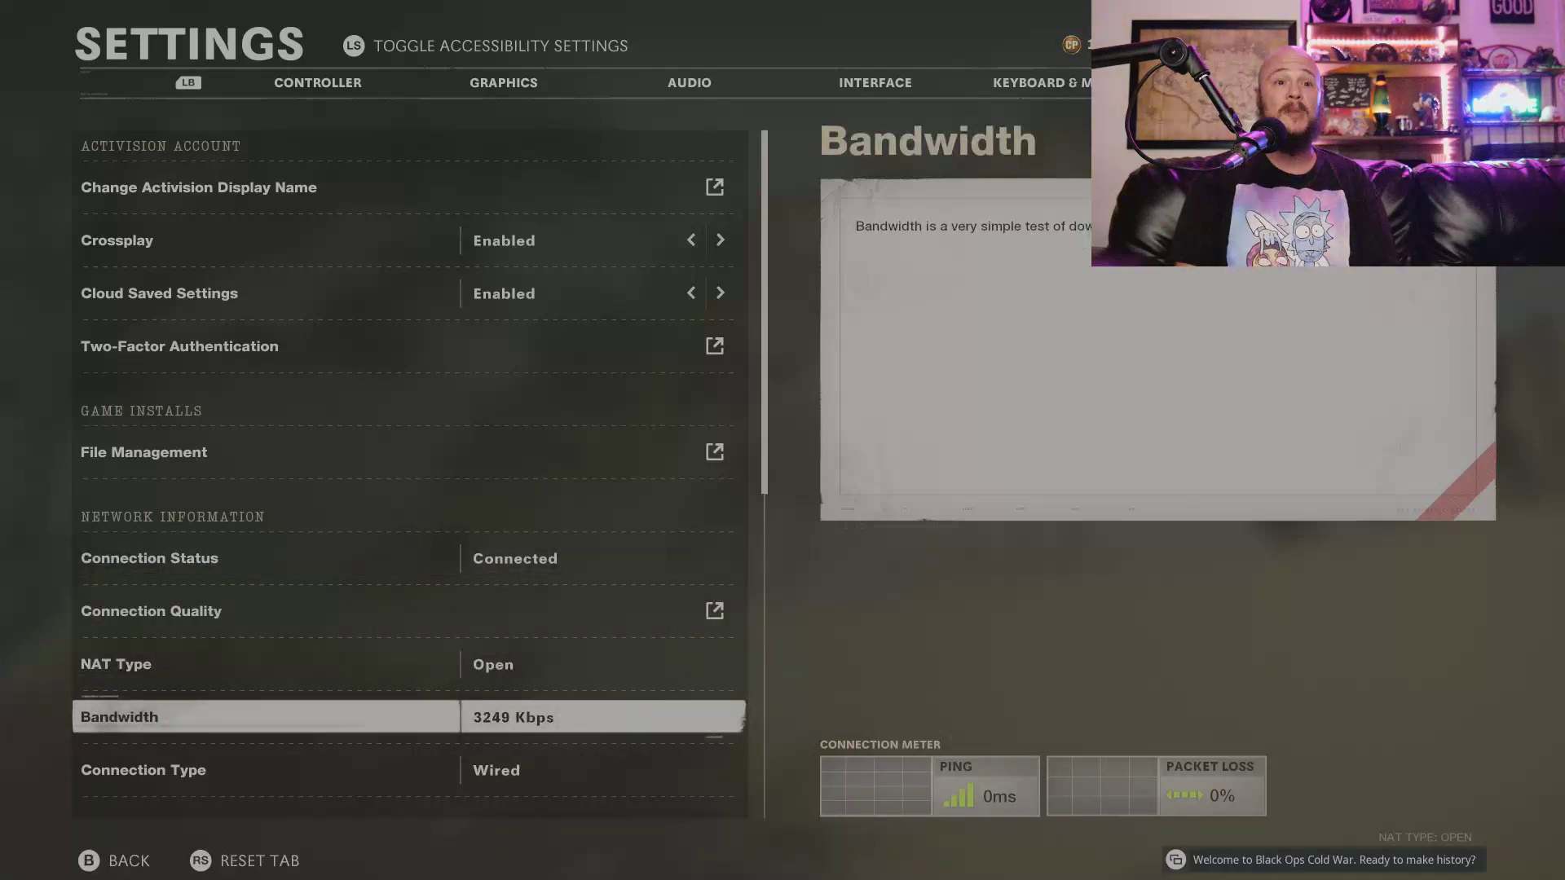
{"action": "key", "text": "Up"}
{"action": "key", "text": "Down"}
{"action": "key", "text": "Up"}
{"action": "key", "text": "Down"}
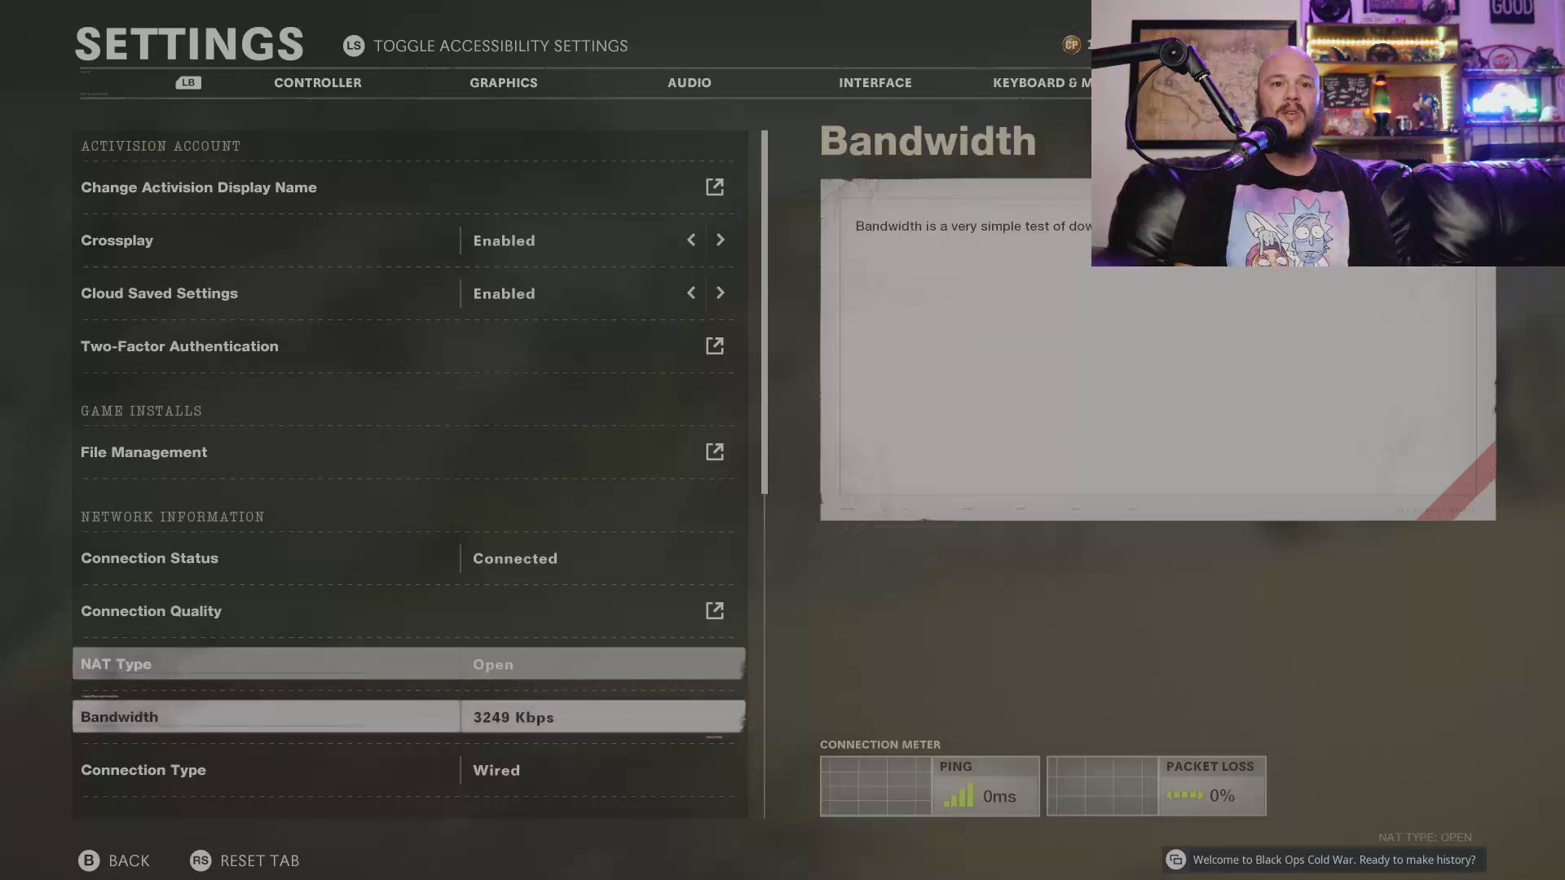
{"action": "key", "text": "Down"}
{"action": "key", "text": "Up"}
{"action": "key", "text": "Up"}
{"action": "key", "text": "Up"}
{"action": "key", "text": "Up"}
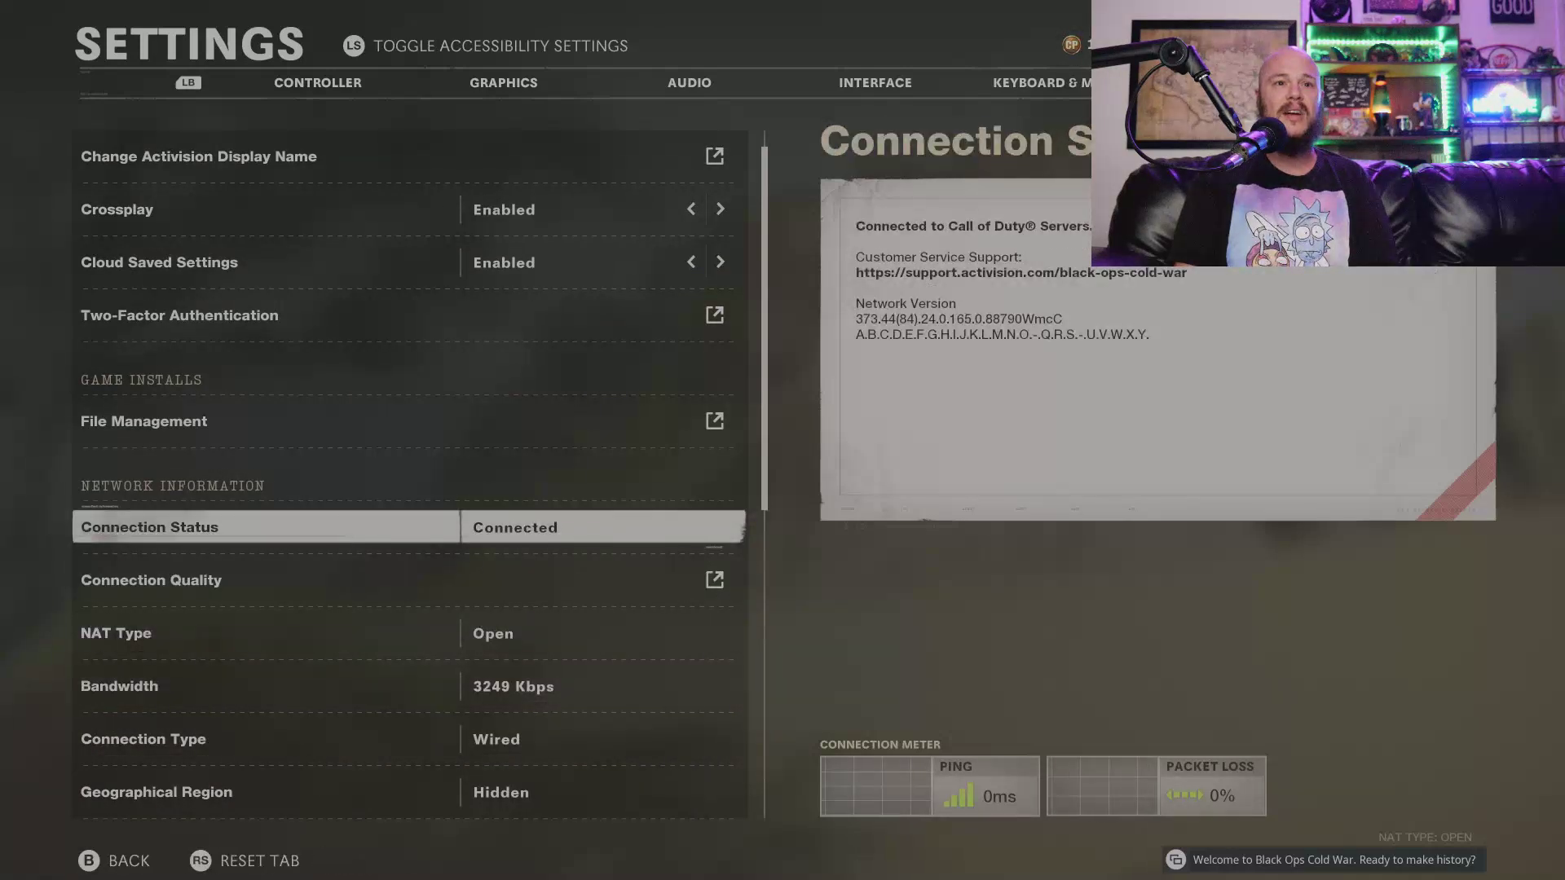
Step: Enter Connection Quality to bring up the Data Center ping list
{"action": "key", "text": "Down"}
{"action": "key", "text": "Return"}
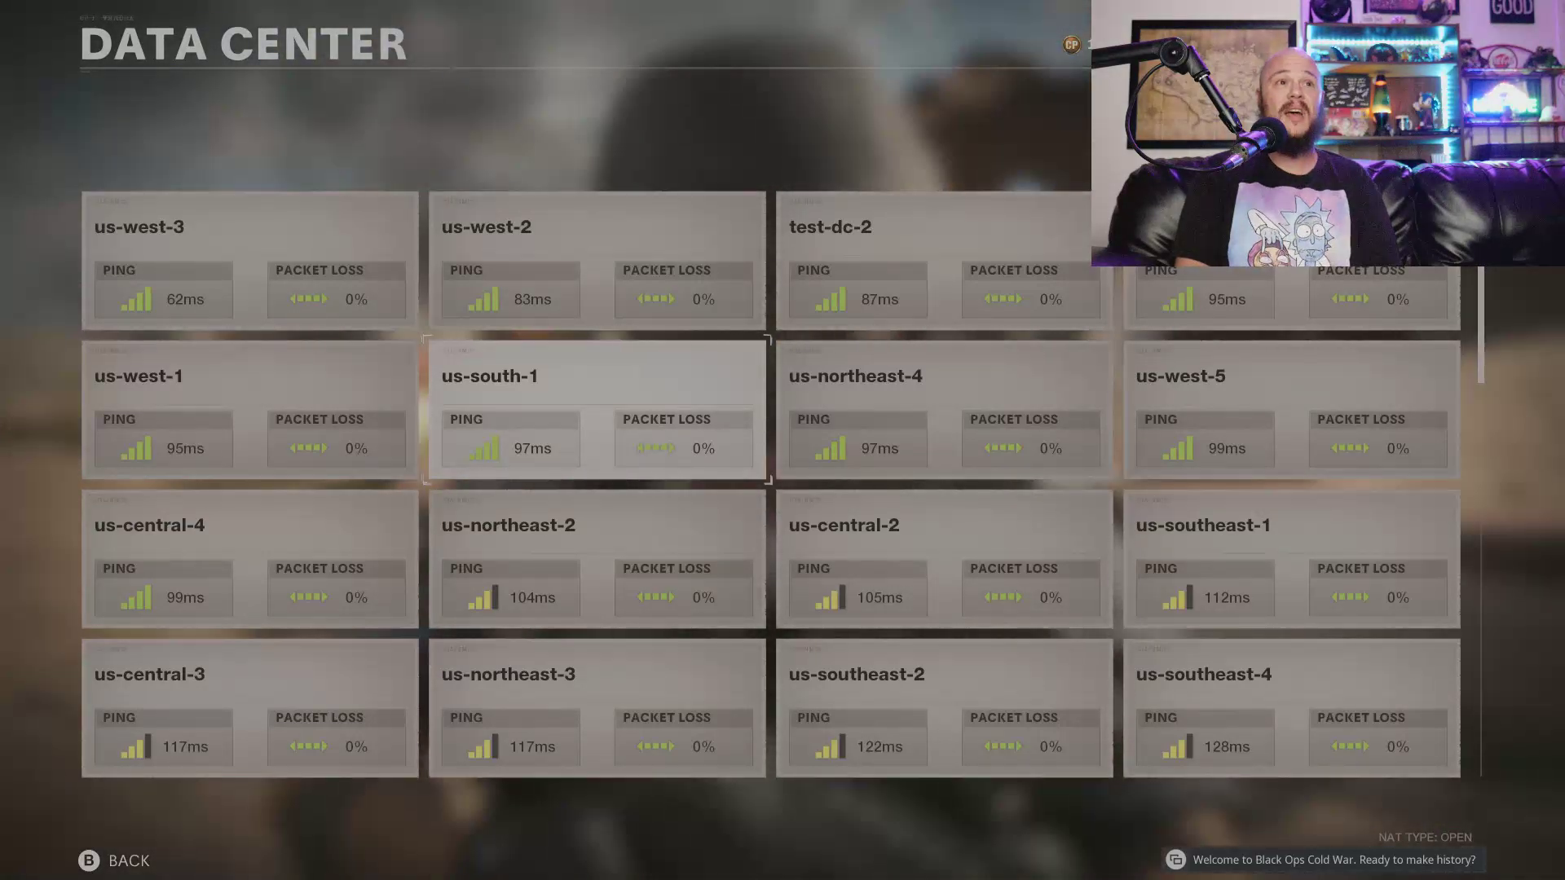
Step: Compare pings across us-west-3, us-west-2, us-west-5, us-southeast-1 and asia-east-1 data centers
{"action": "key", "text": "Up"}
{"action": "key", "text": "Left"}
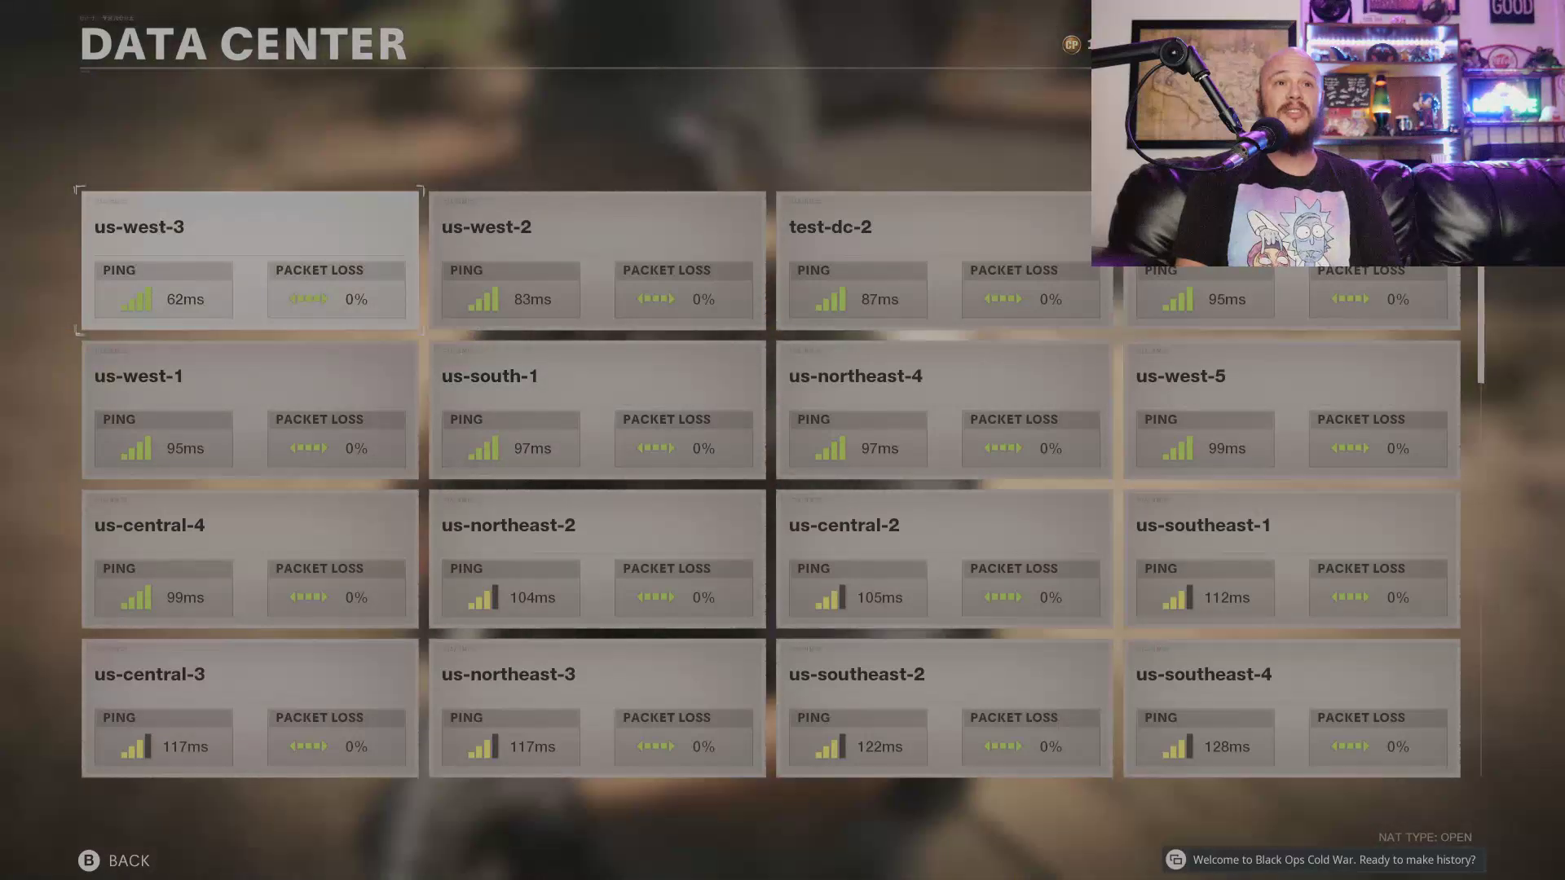
{"action": "key", "text": "Right"}
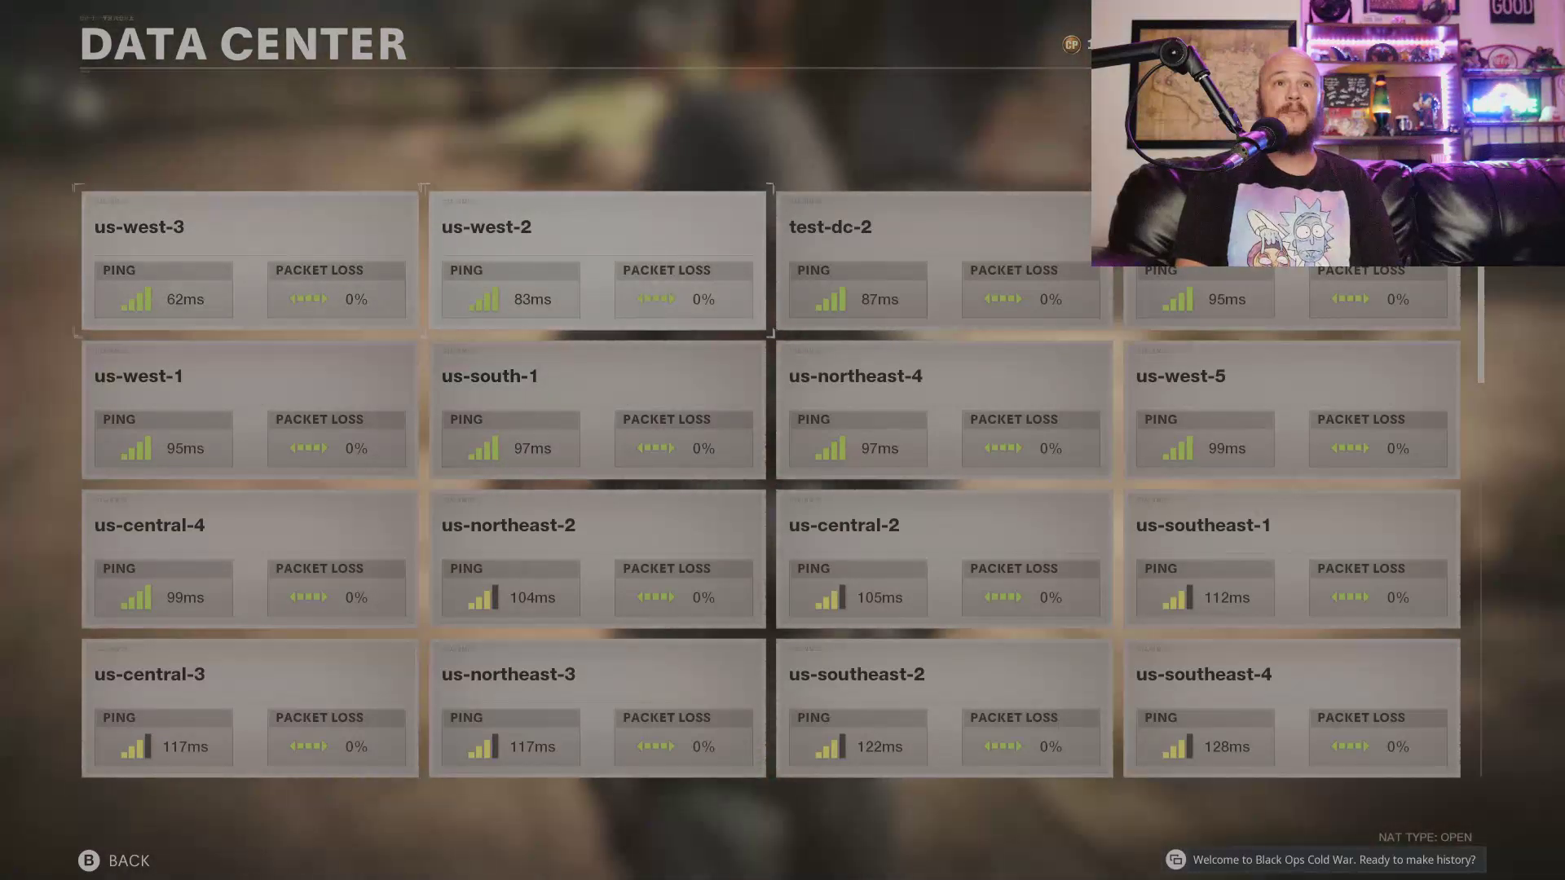
{"action": "key", "text": "Right"}
{"action": "key", "text": "Right"}
{"action": "key", "text": "Down"}
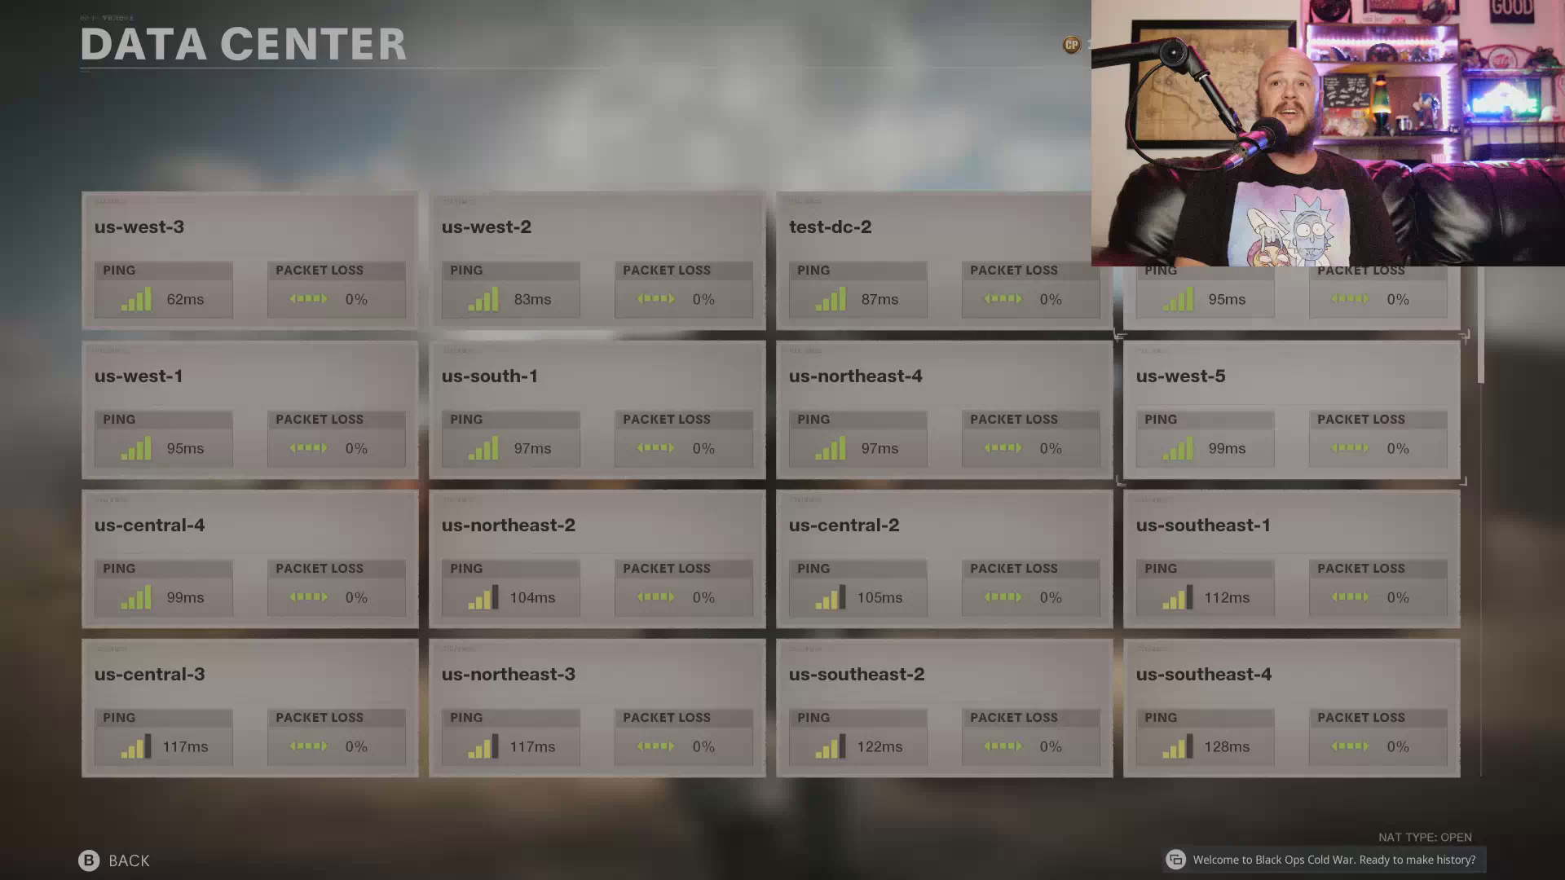
{"action": "key", "text": "Left"}
{"action": "key", "text": "Left"}
{"action": "key", "text": "Right"}
{"action": "key", "text": "Right"}
{"action": "key", "text": "Down"}
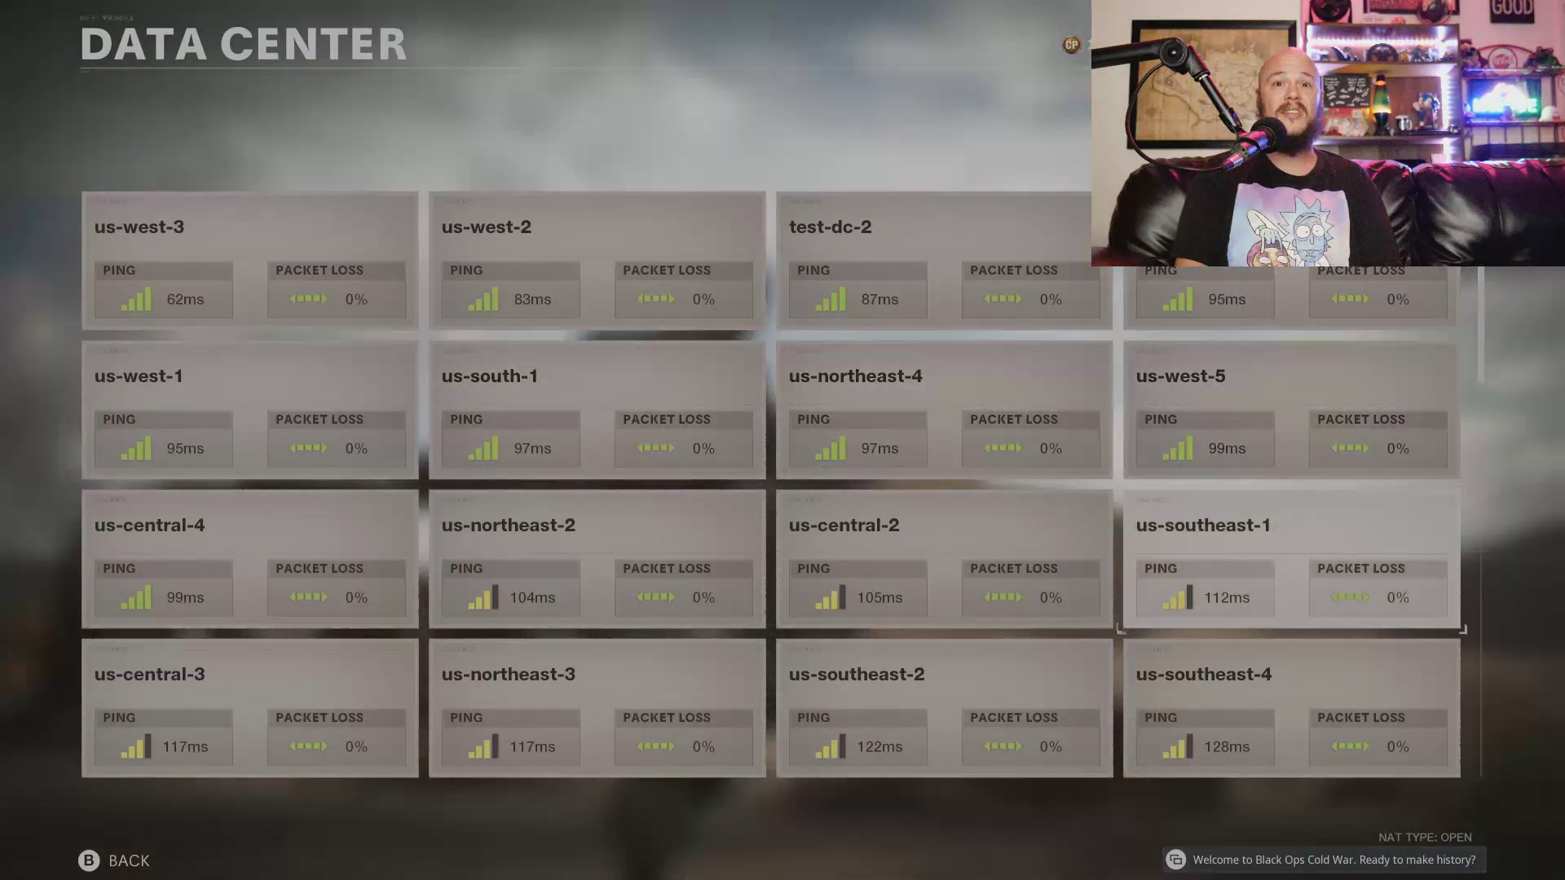
{"action": "key", "text": "Left"}
{"action": "key", "text": "Down"}
{"action": "key", "text": "Down"}
{"action": "key", "text": "Down"}
{"action": "key", "text": "Down"}
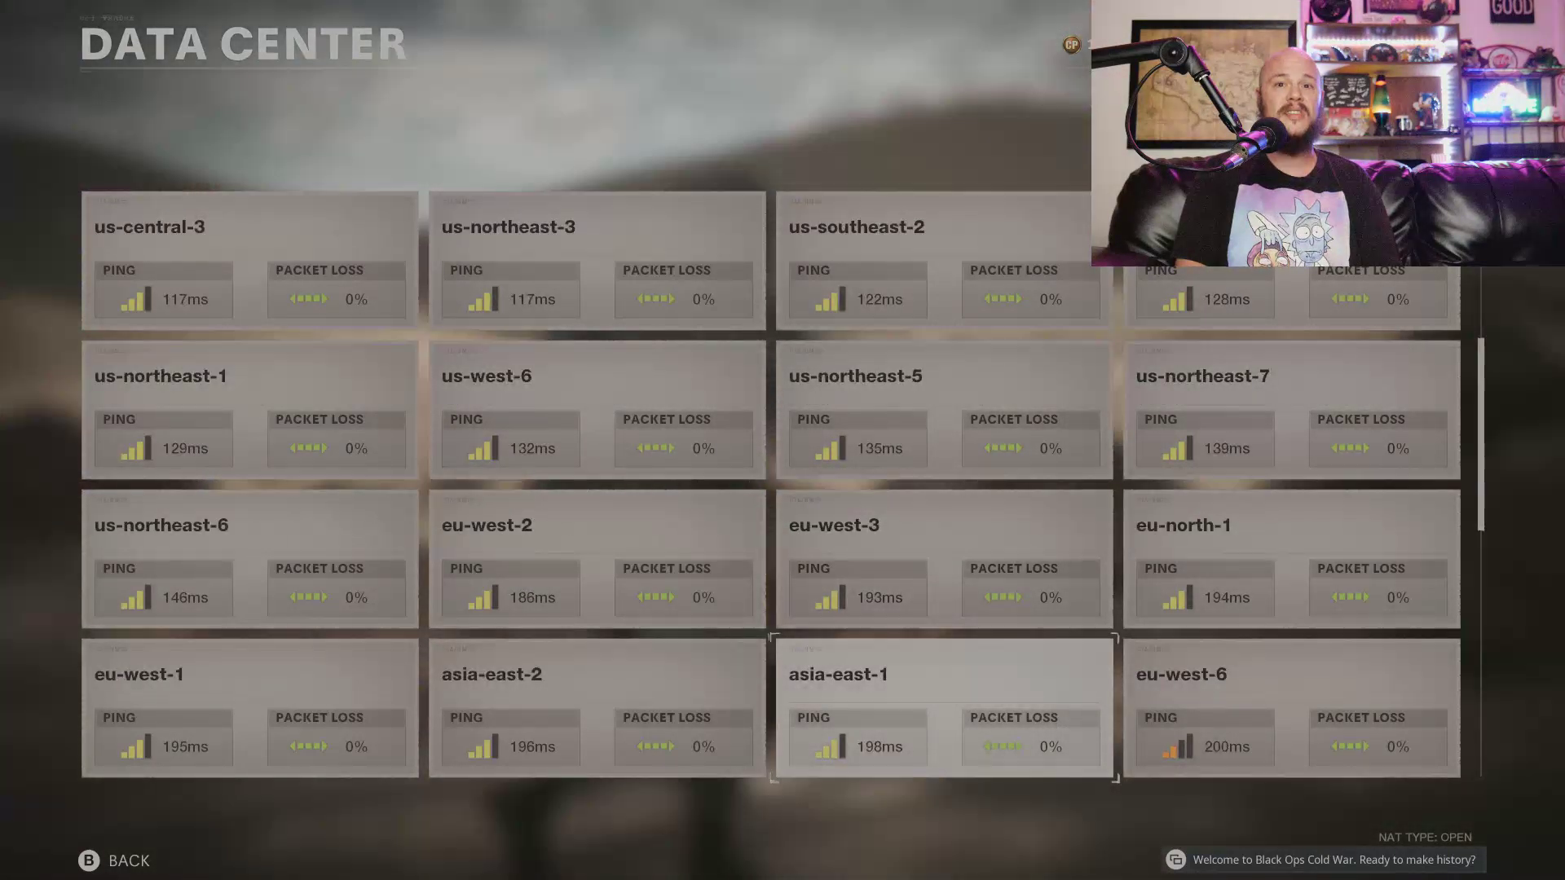
{"action": "key", "text": "Down"}
{"action": "key", "text": "Down"}
{"action": "key", "text": "Down"}
{"action": "key", "text": "Down"}
{"action": "key", "text": "Down"}
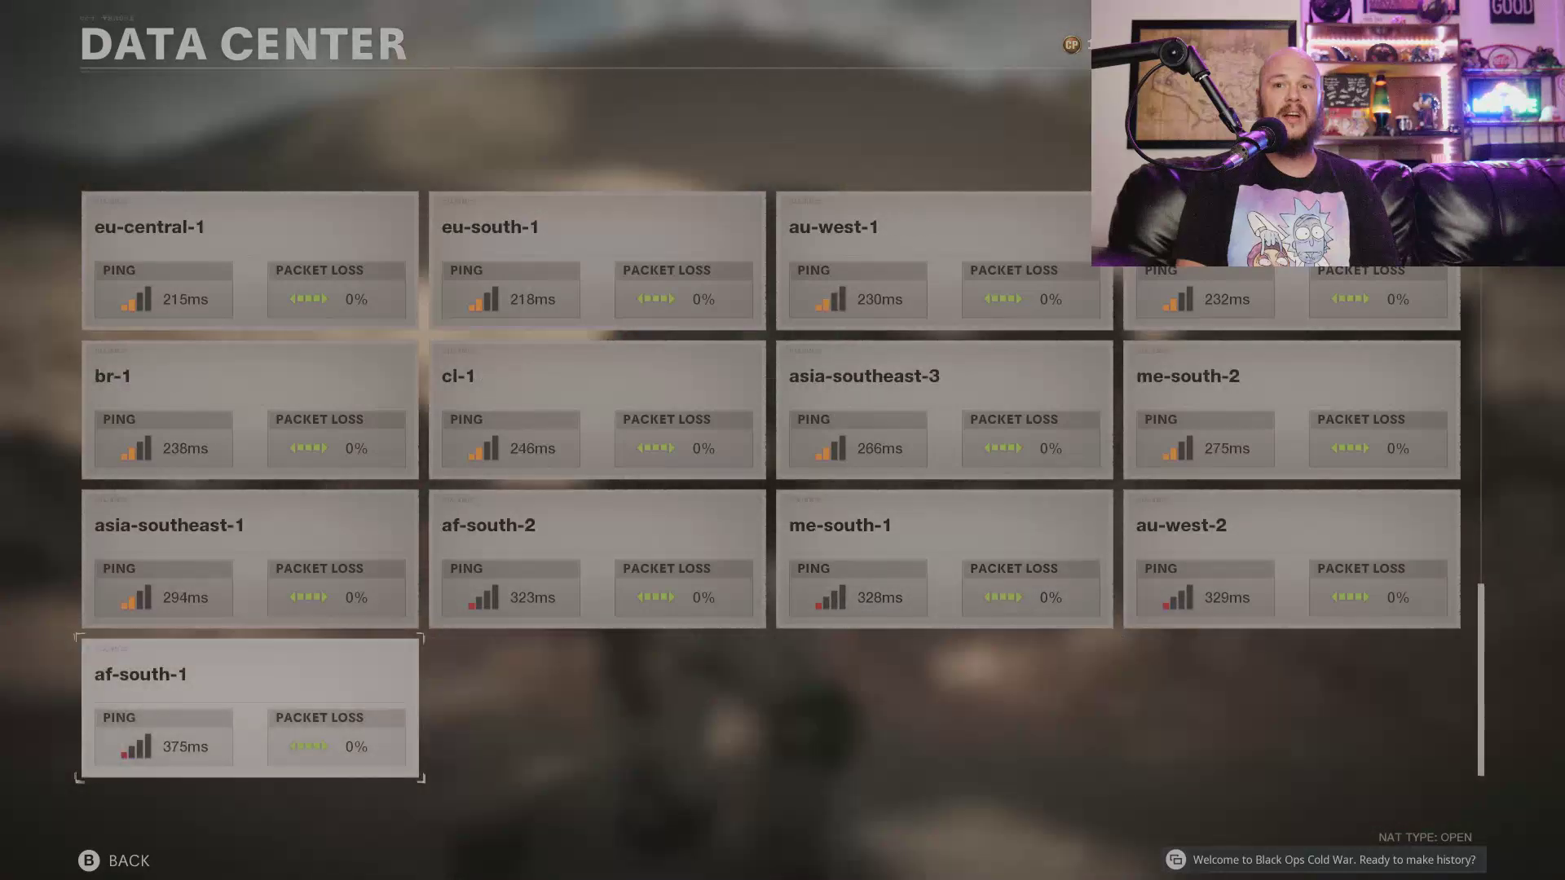
Step: Check us-northeast-6, us-northeast-4, us-west-1 and us-central-4, then return to Settings
{"action": "key", "text": "Up"}
{"action": "key", "text": "Up"}
{"action": "key", "text": "Up"}
{"action": "key", "text": "Up"}
{"action": "key", "text": "Up"}
{"action": "key", "text": "Up"}
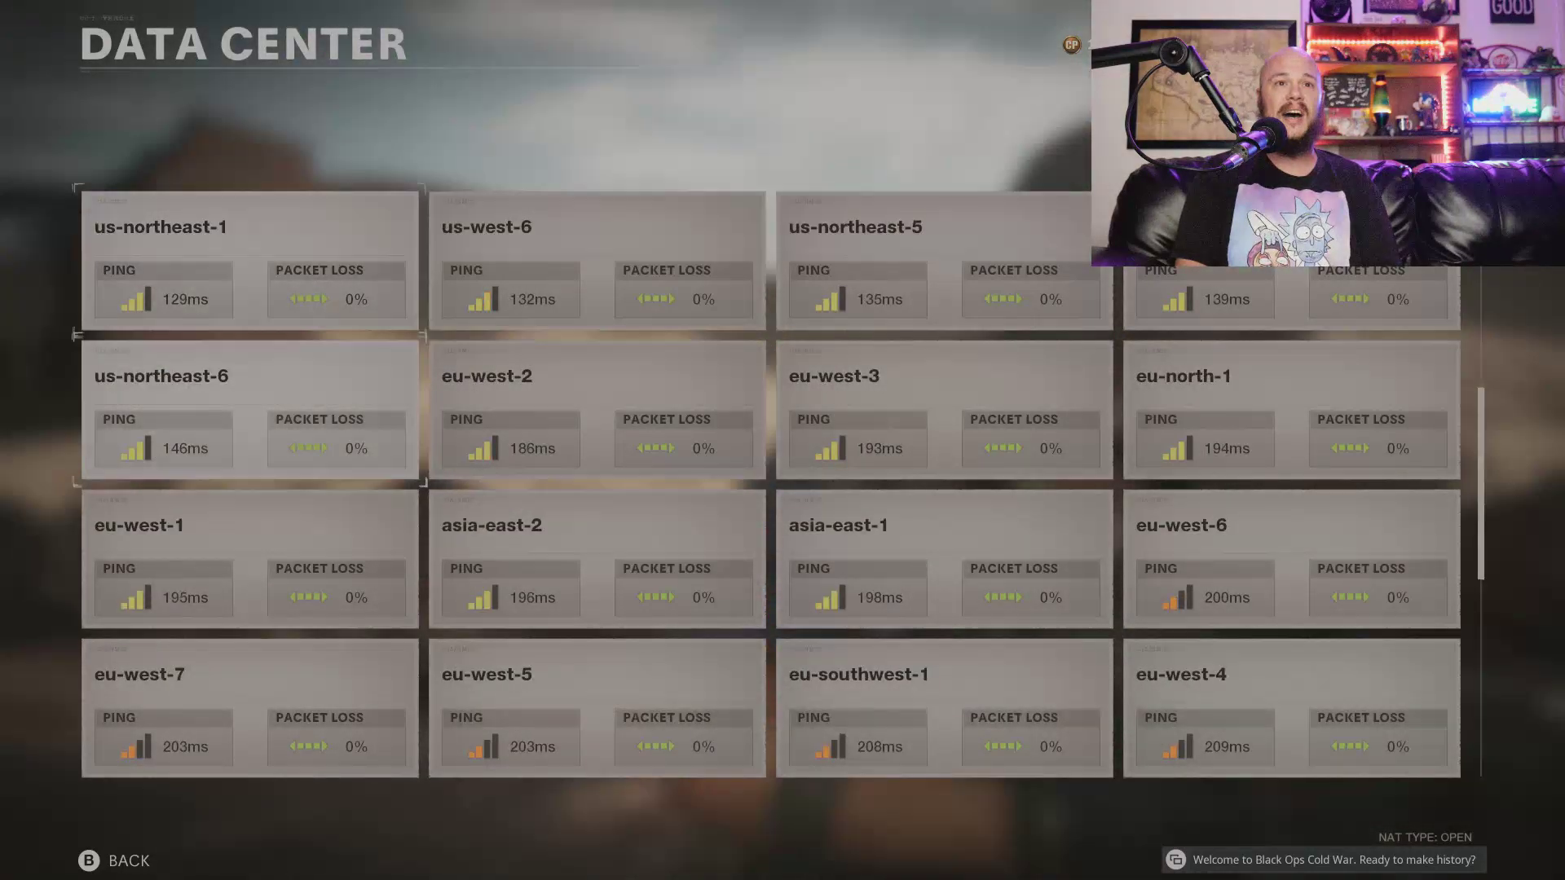
{"action": "key", "text": "Up"}
{"action": "key", "text": "Up"}
{"action": "key", "text": "Up"}
{"action": "key", "text": "Up"}
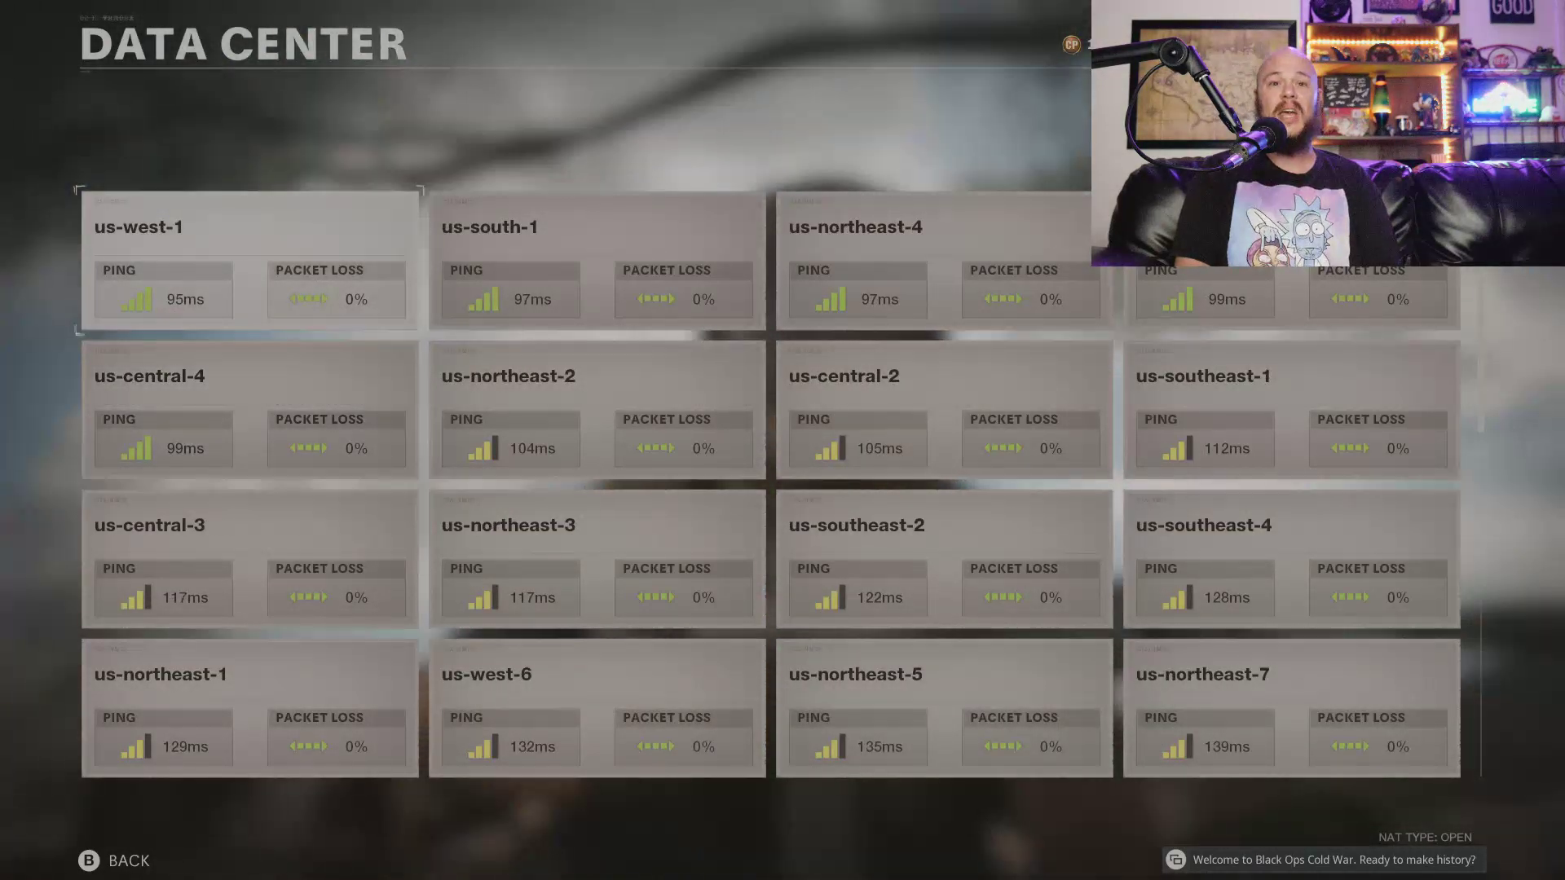
{"action": "key", "text": "Right"}
{"action": "key", "text": "Right"}
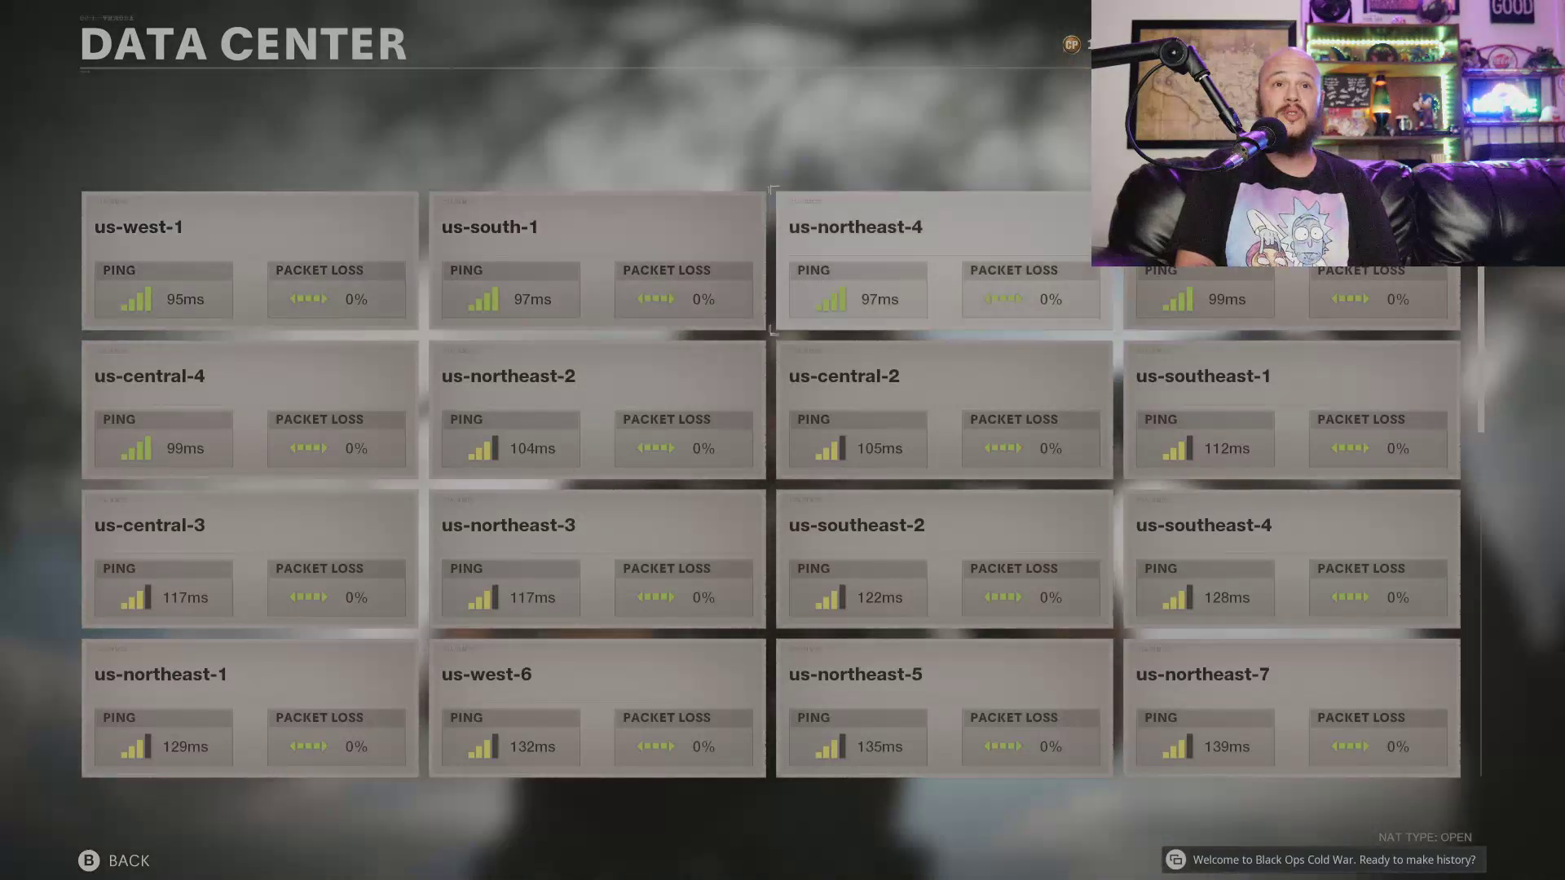
{"action": "key", "text": "Right"}
{"action": "key", "text": "Left"}
{"action": "key", "text": "Left"}
{"action": "key", "text": "Left"}
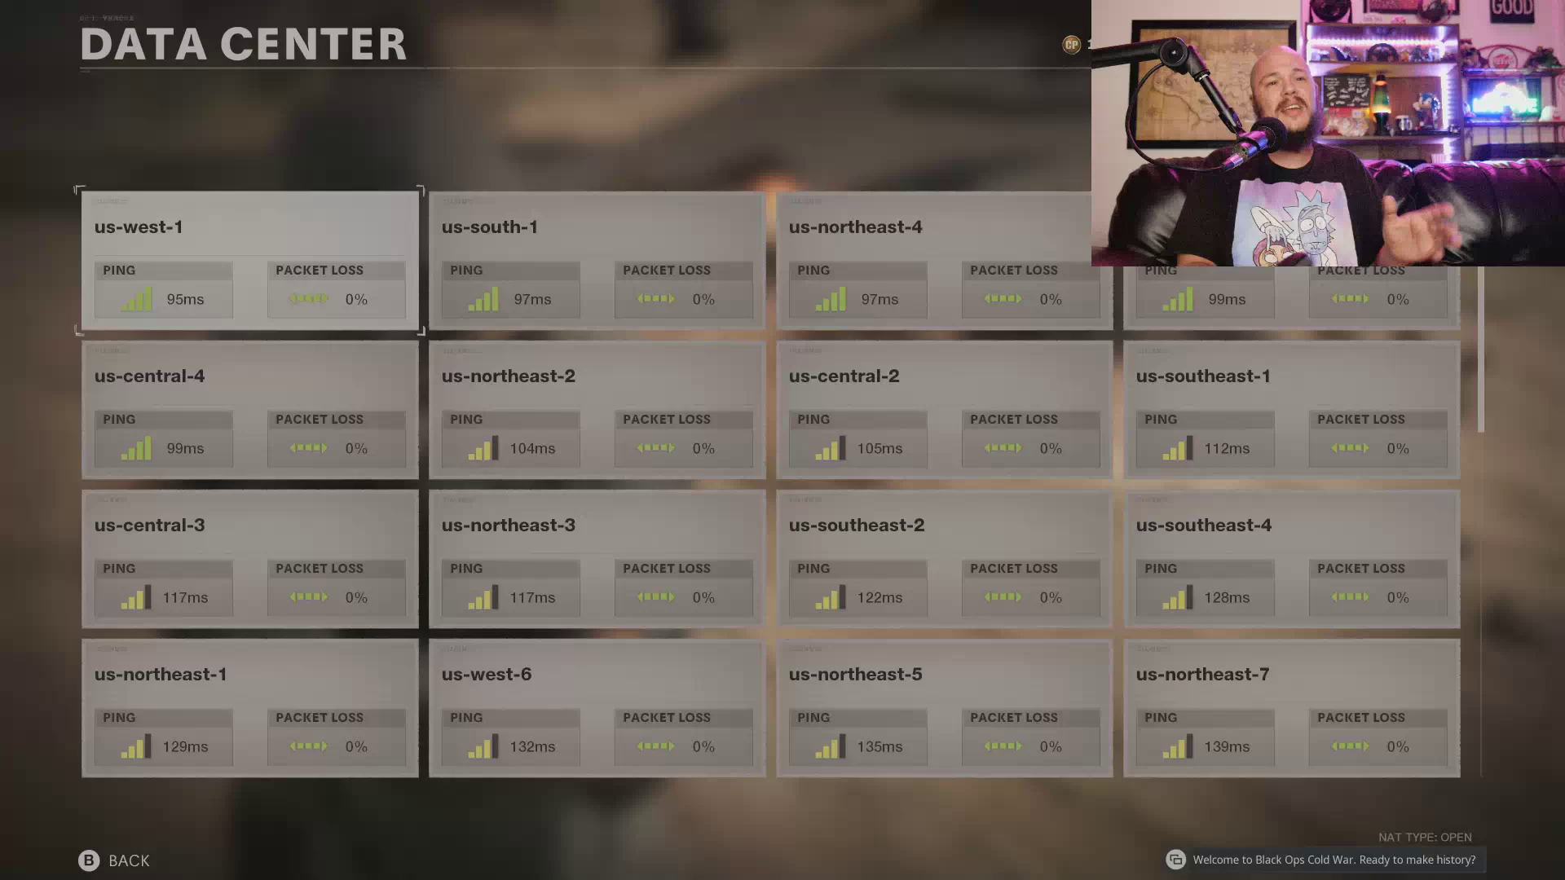
{"action": "key", "text": "Down"}
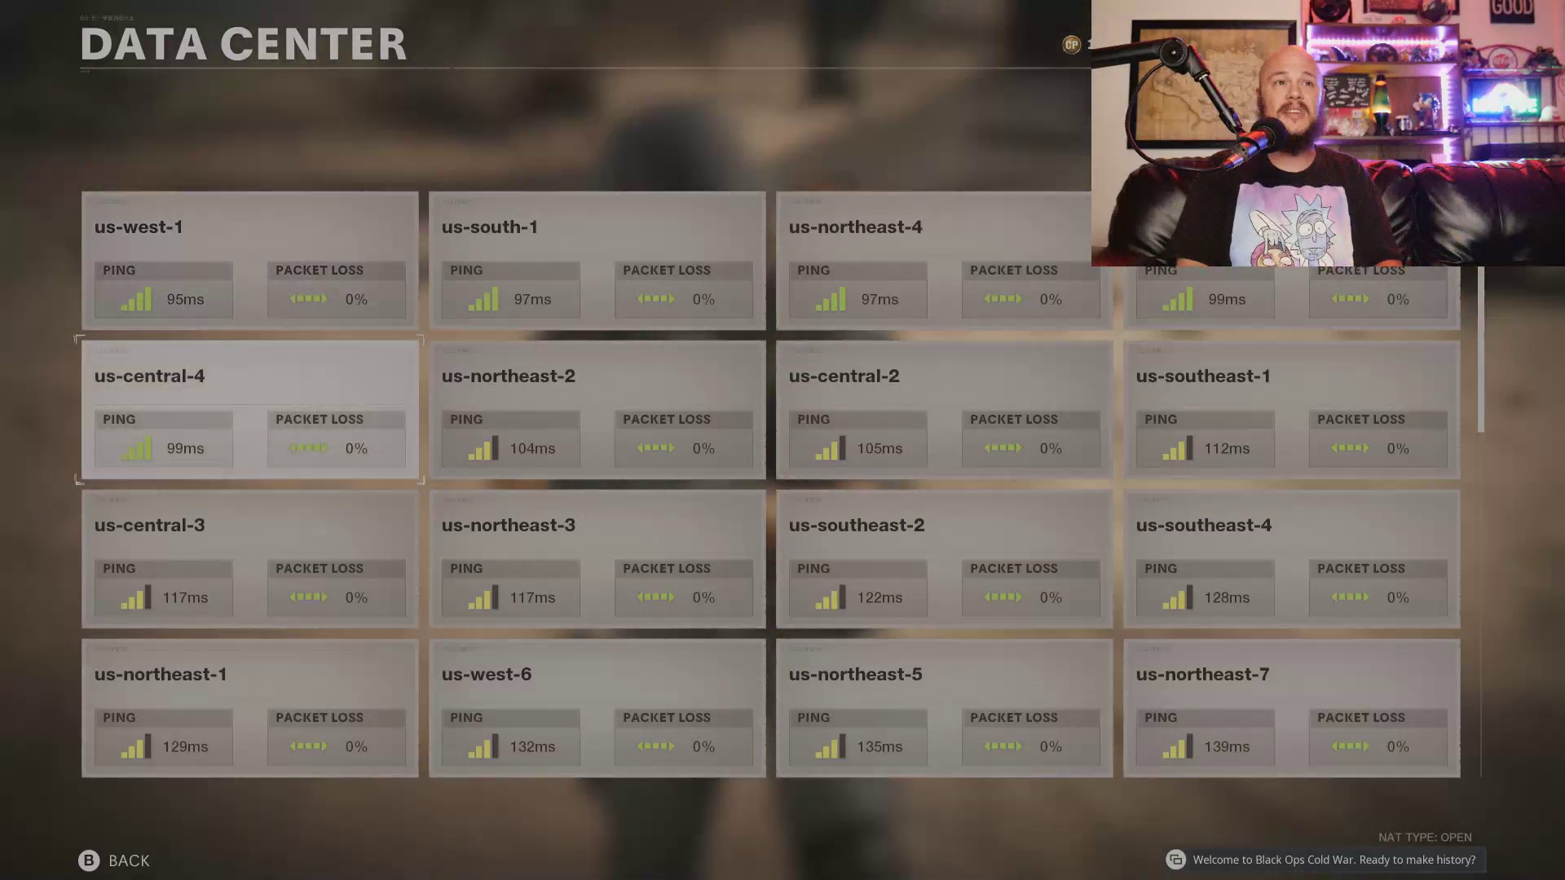
{"action": "key", "text": "Escape"}
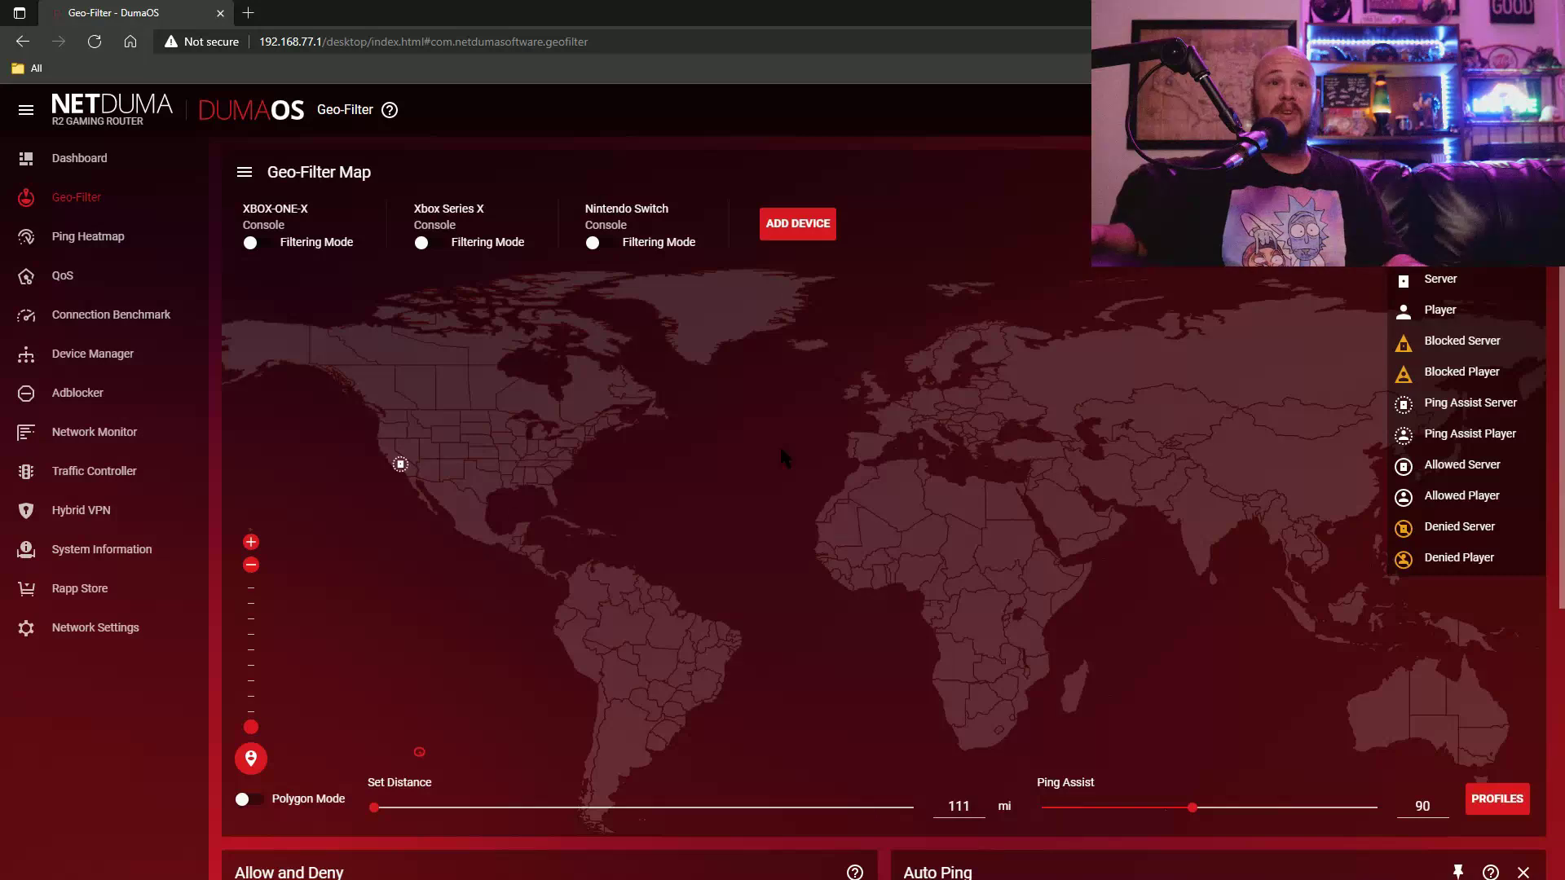
{"action": "left_click", "coordinate": [243, 801]}
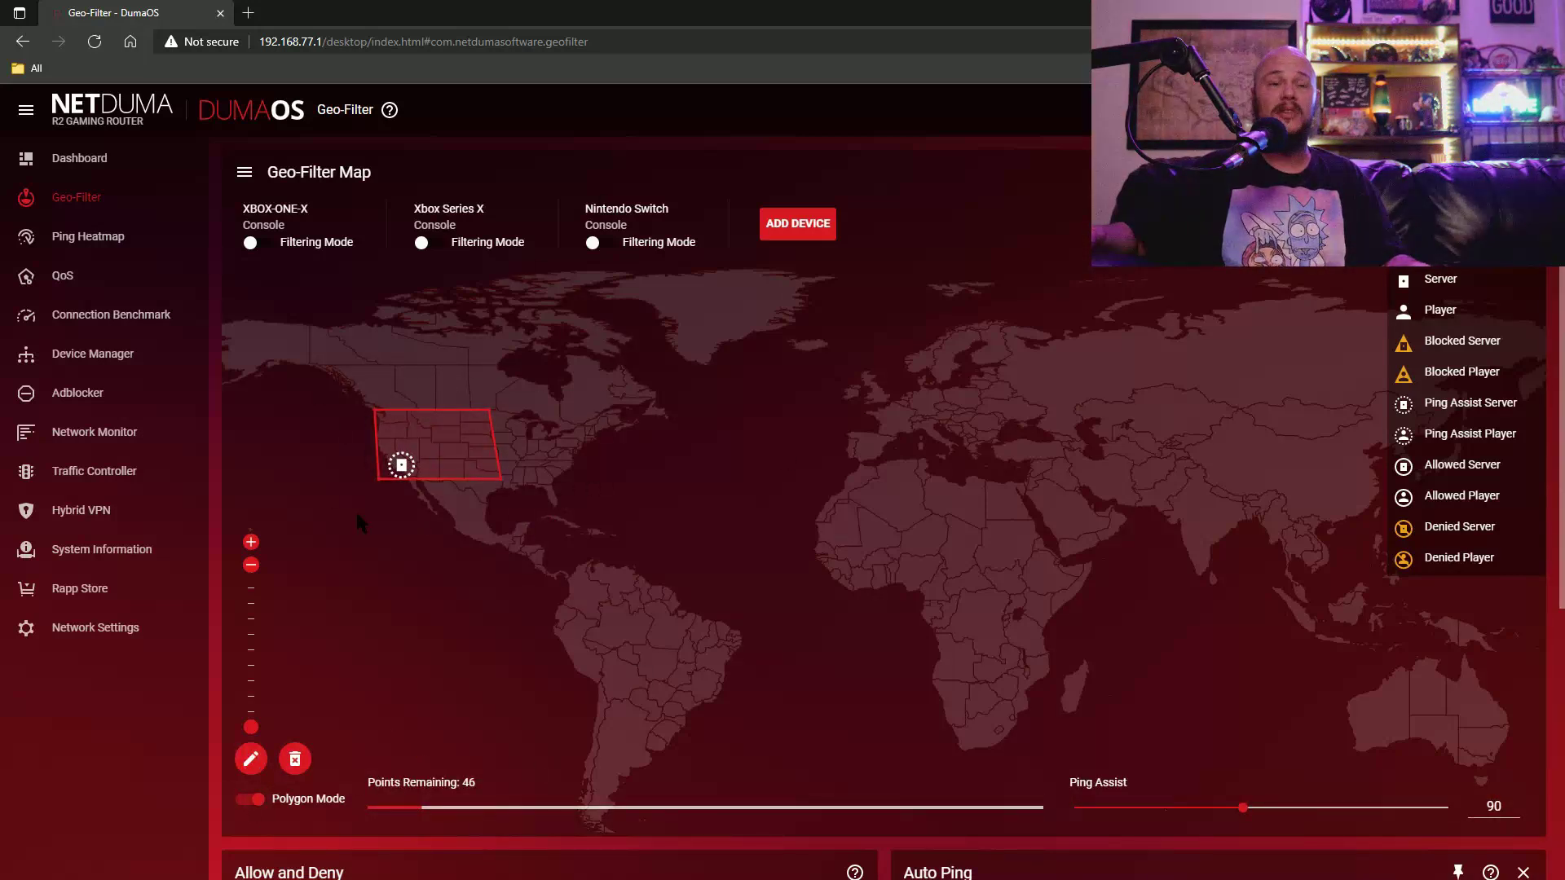
{"action": "left_click", "coordinate": [253, 804]}
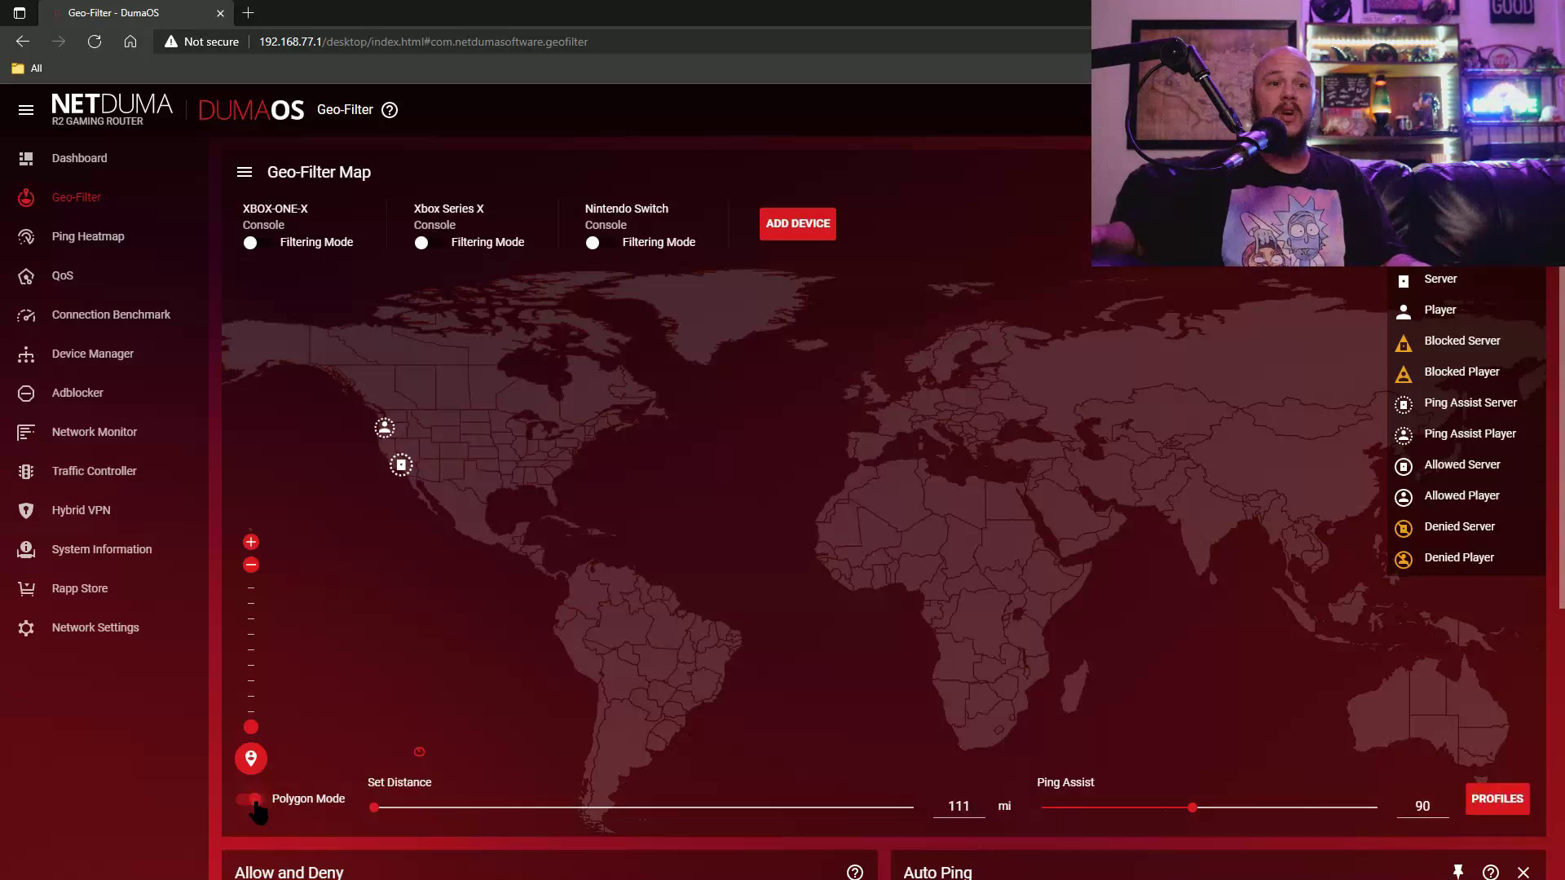